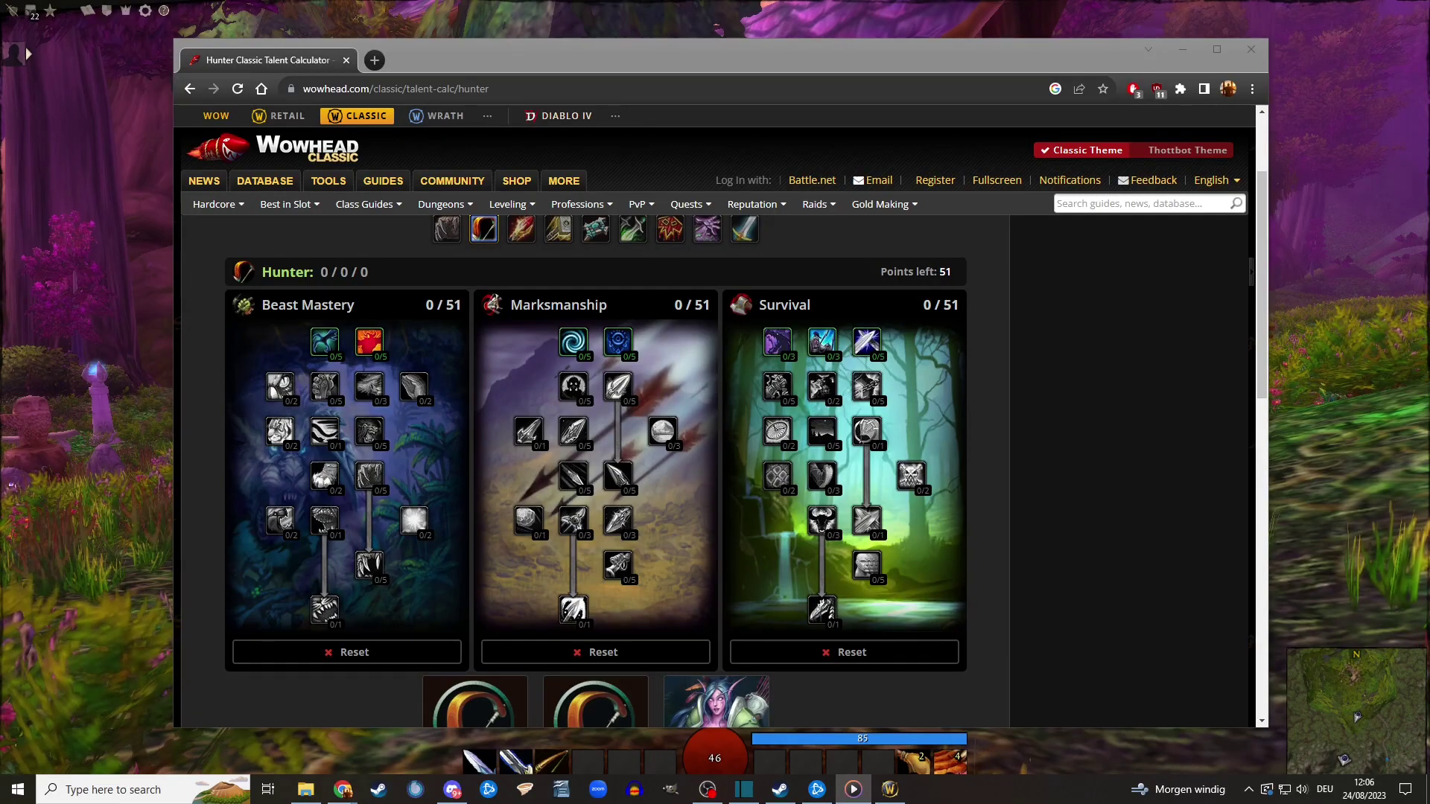
left_click(724, 60)
mouse_move(724, 59)
left_mouse_down()
mouse_move(486, 43)
mouse_move(700, 51)
left_mouse_up()
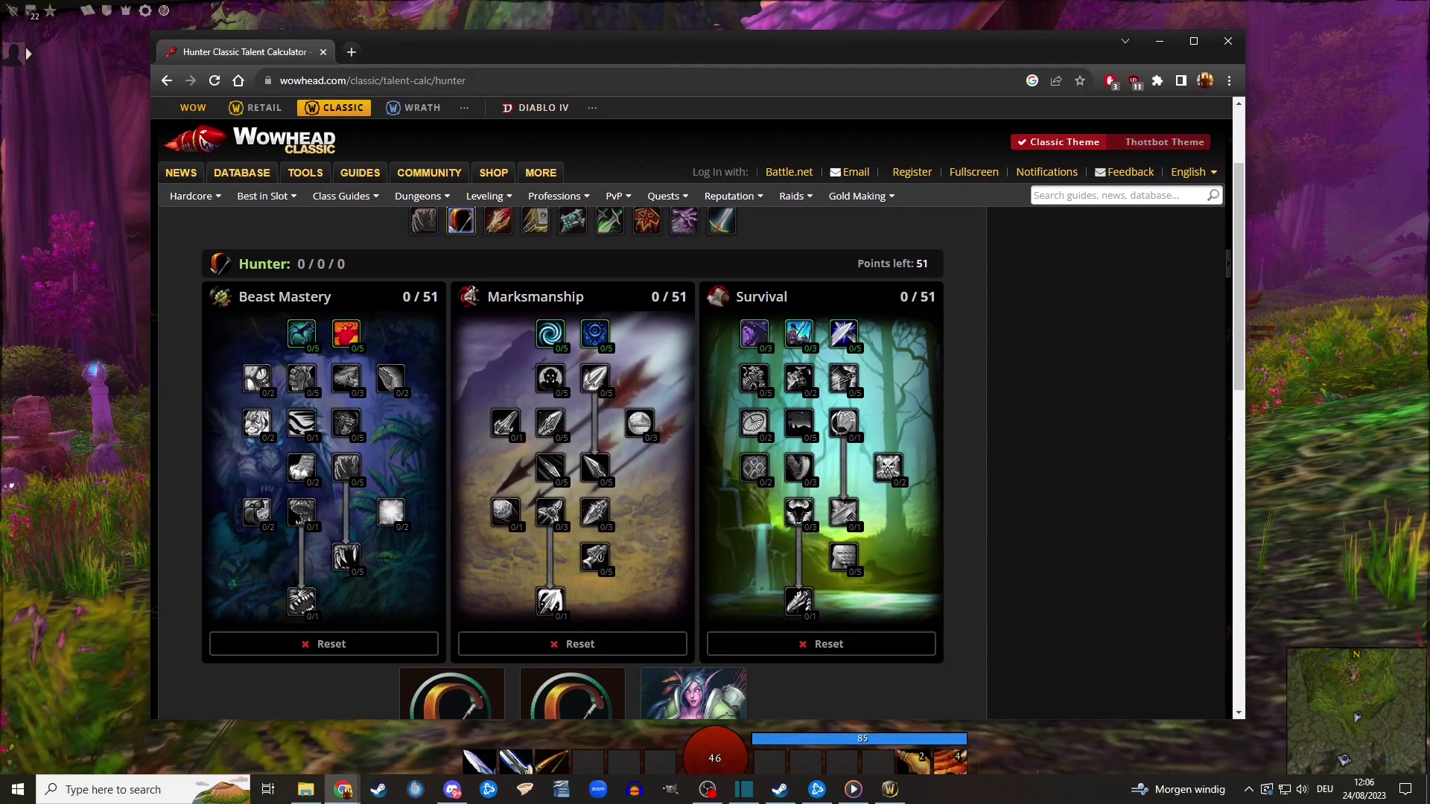
key("alt+Tab")
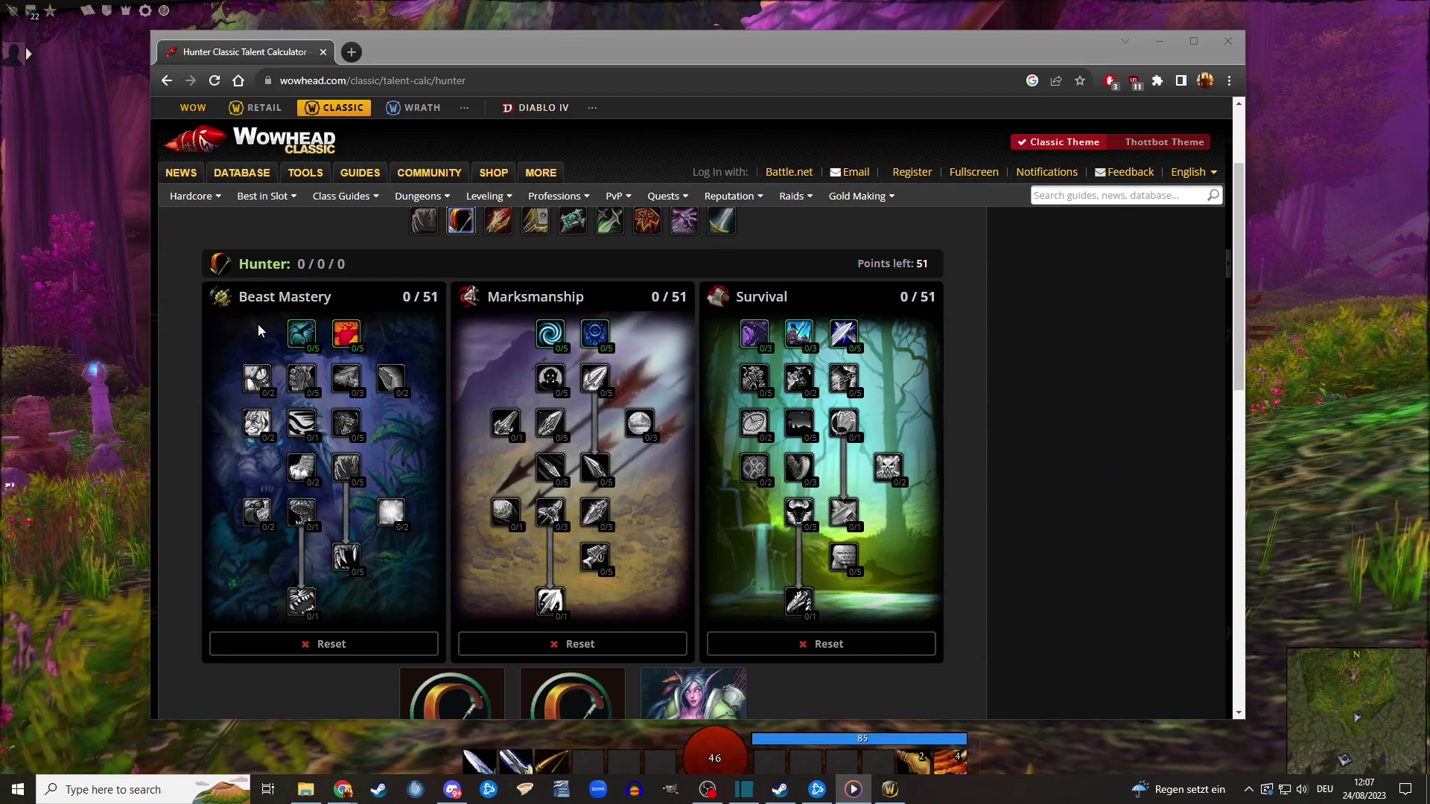
Put one point in Improved Aspect of the Hawk and four in the red talent beside it in the first Beast Mastery row
left_click(301, 334)
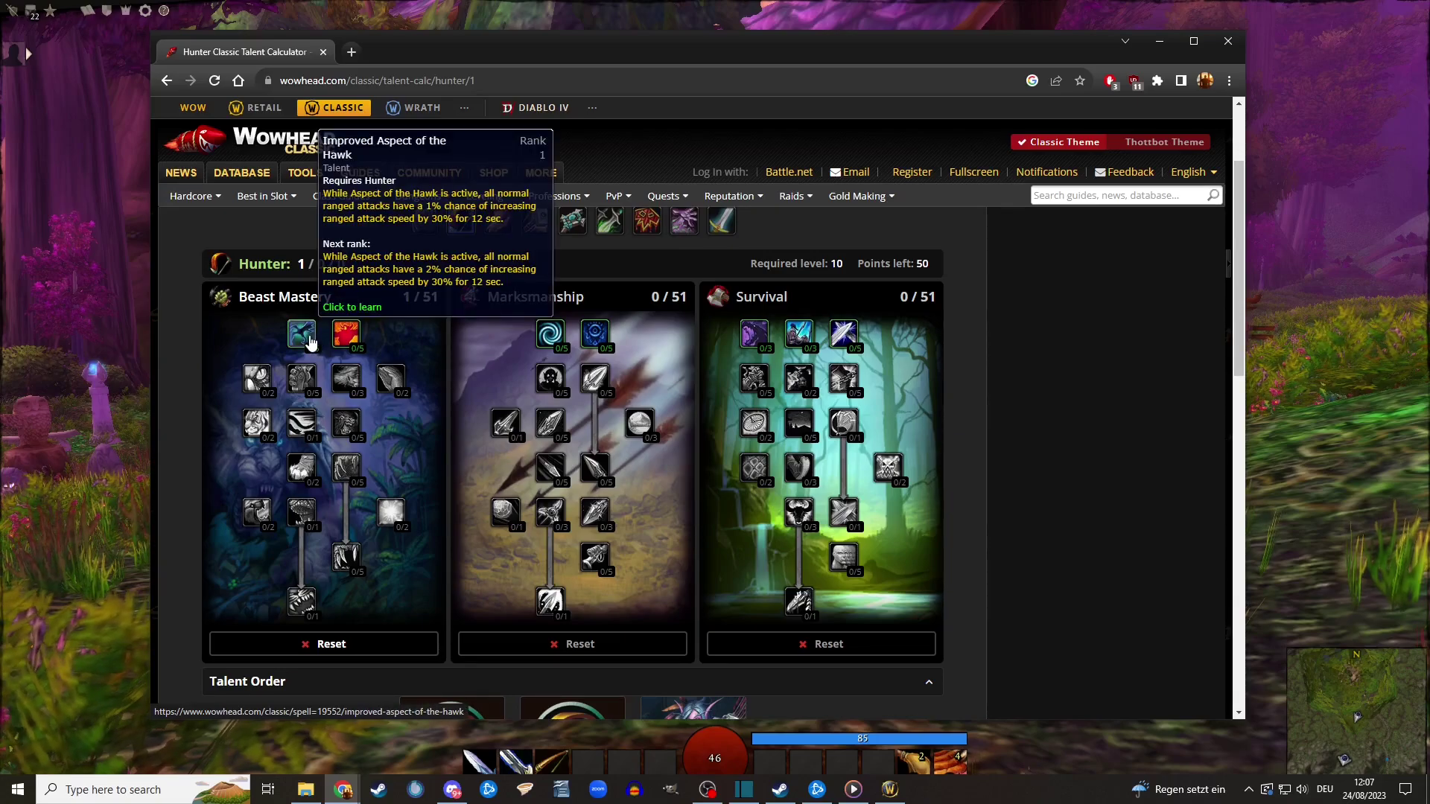
left_click(350, 336)
left_click(351, 337)
left_click(351, 337)
left_click(353, 337)
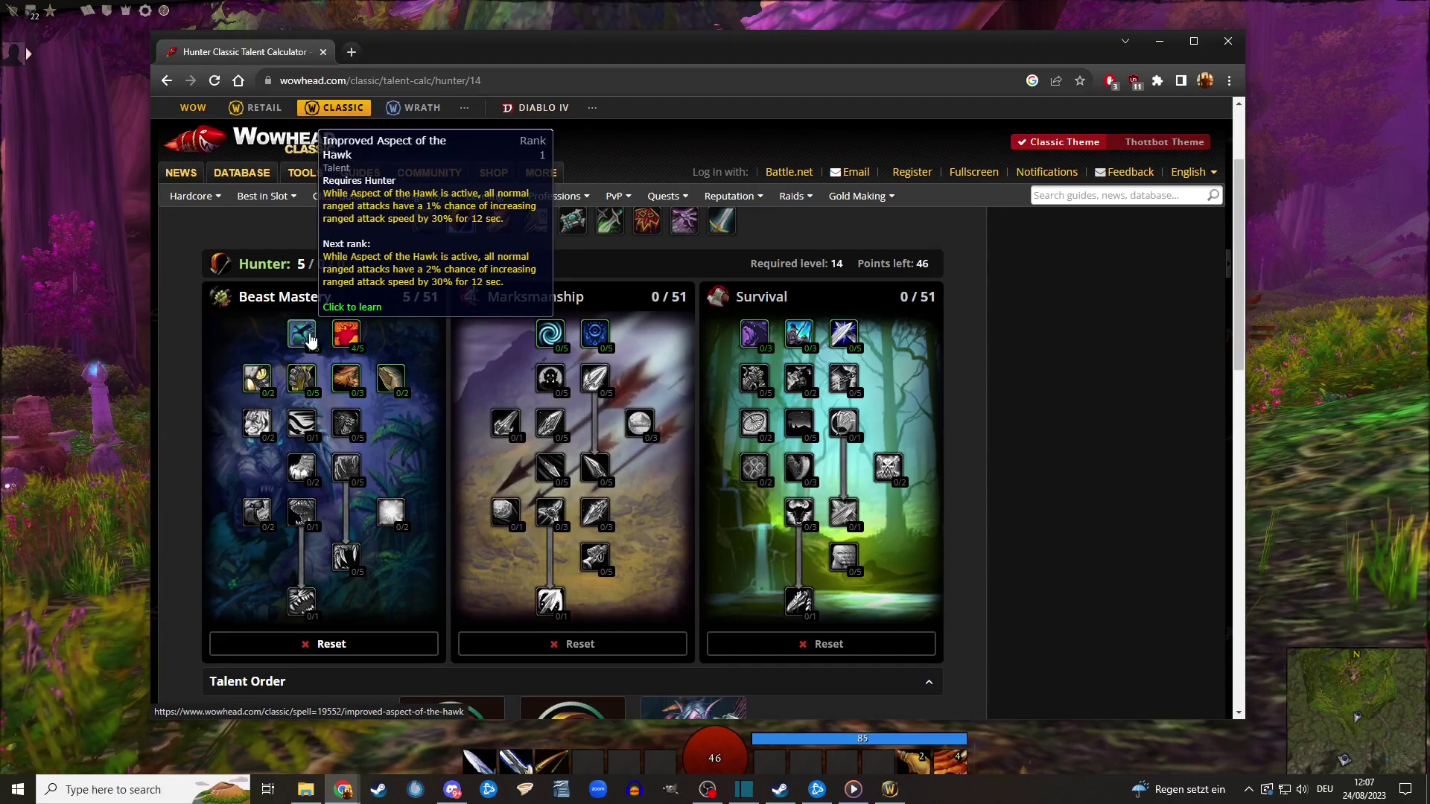
Put three points in Thick Hide and two in Improved Revive Pet in the second Beast Mastery row
left_click(350, 381)
left_click(351, 381)
left_click(350, 382)
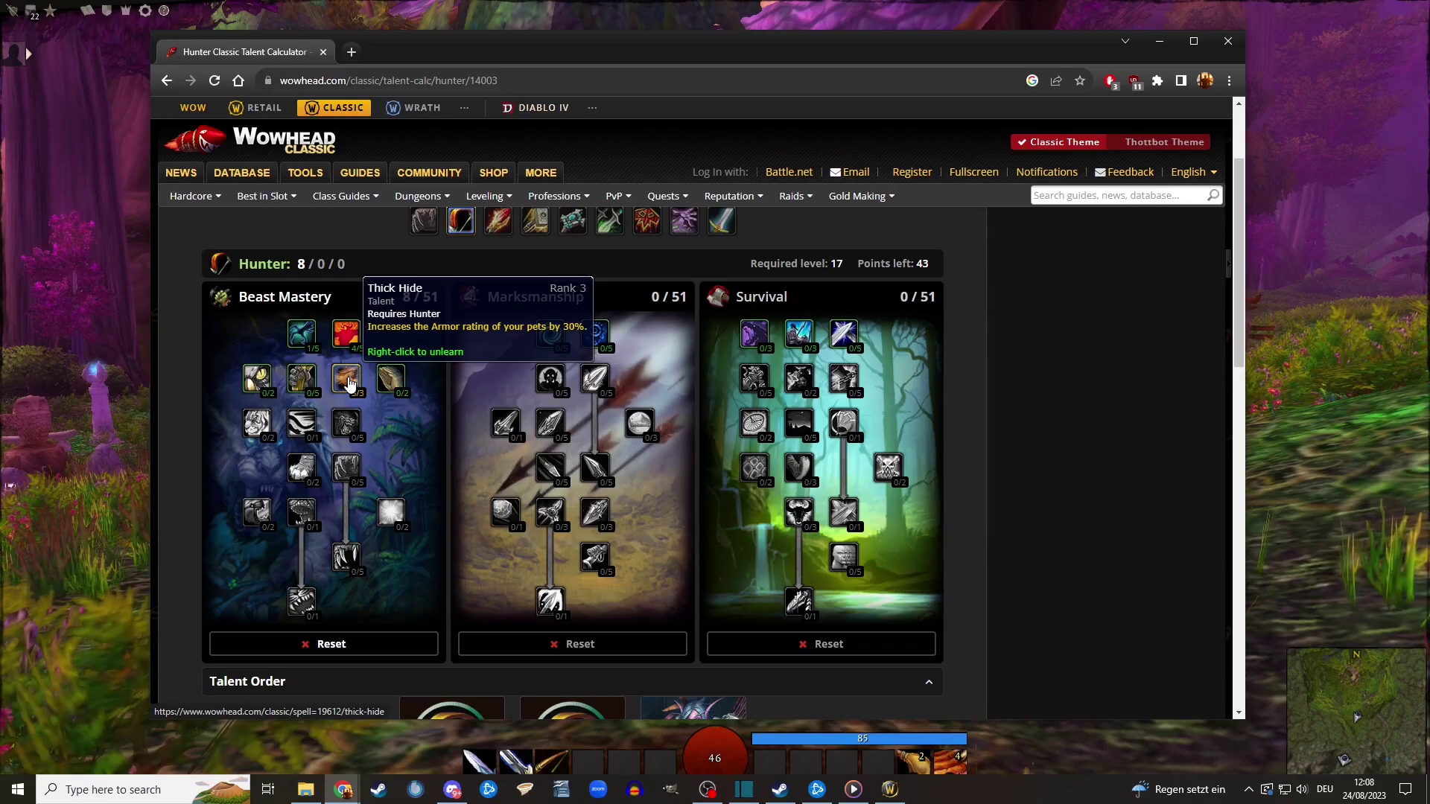
left_click(391, 385)
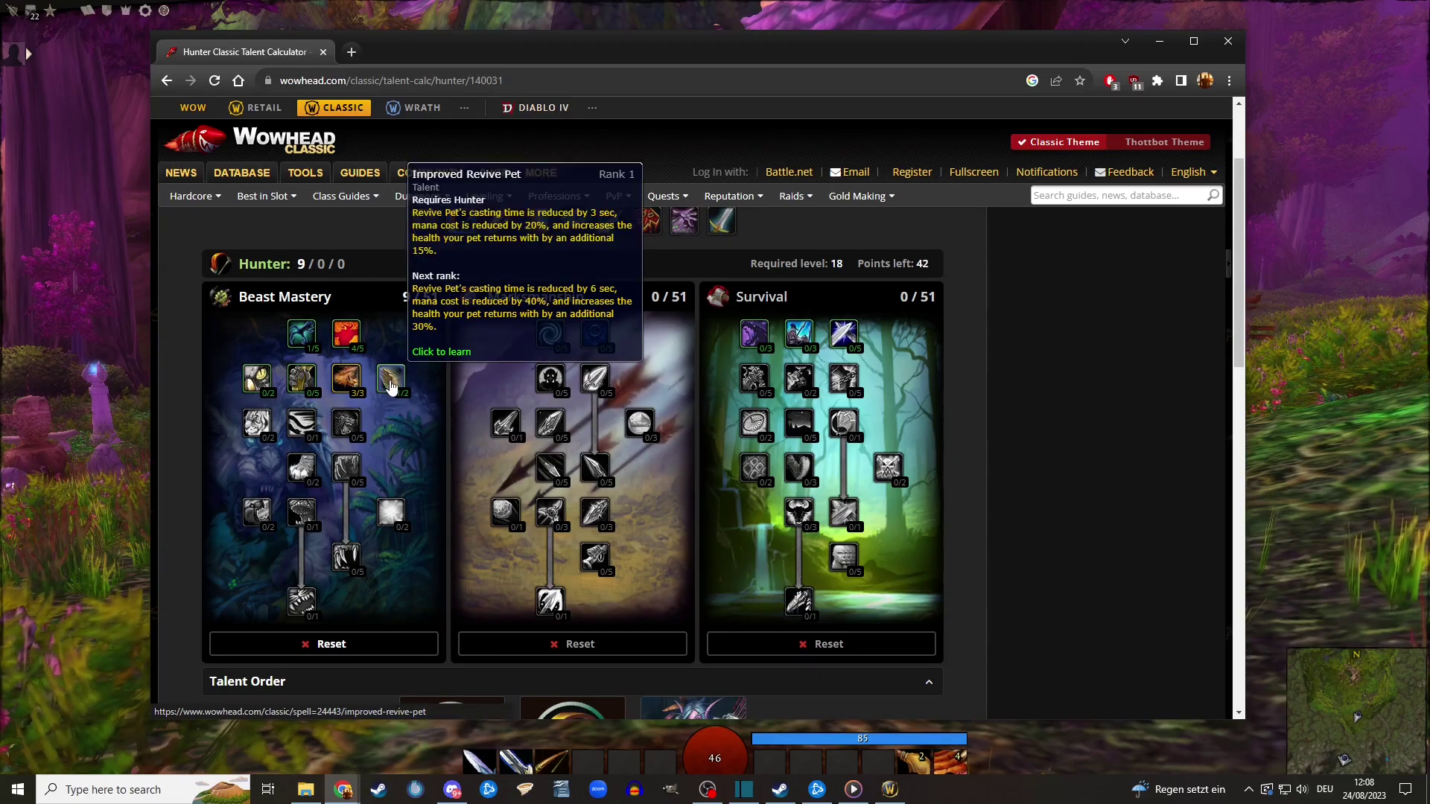
left_click(391, 385)
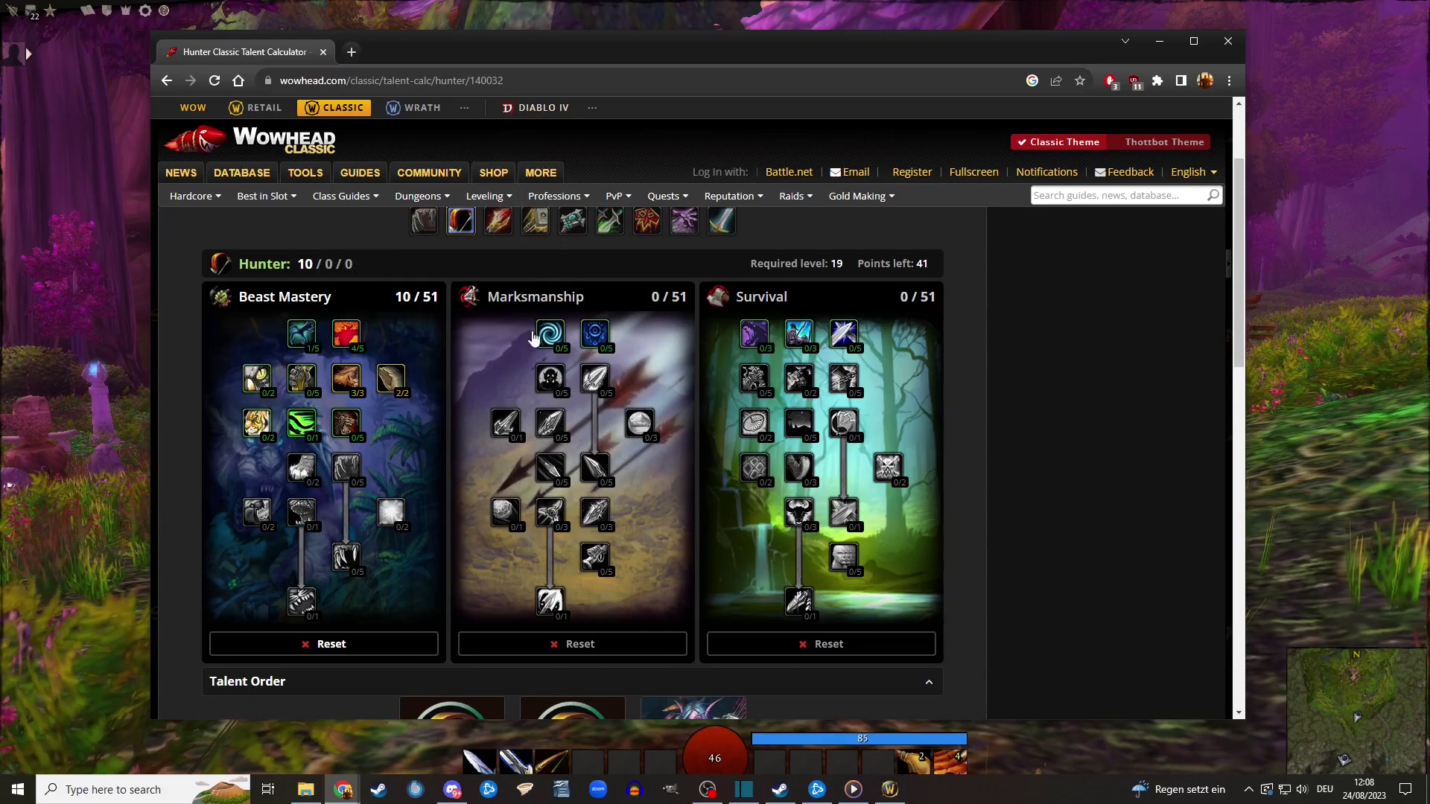
Put four points in Unleashed Fury and one in the green talent beside it in the third Beast Mastery row
left_click_drag(573, 67, 589, 66)
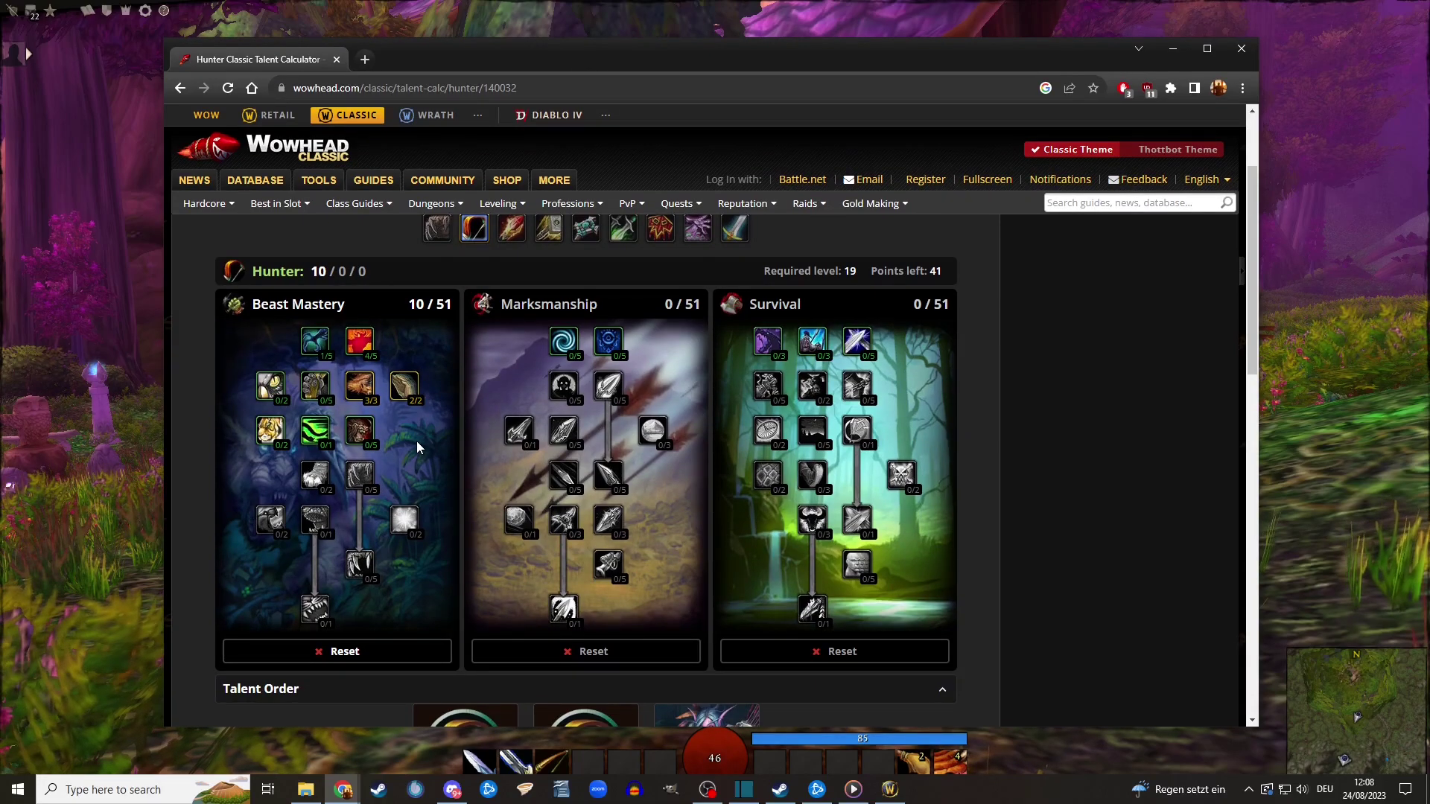
mouse_move(409, 413)
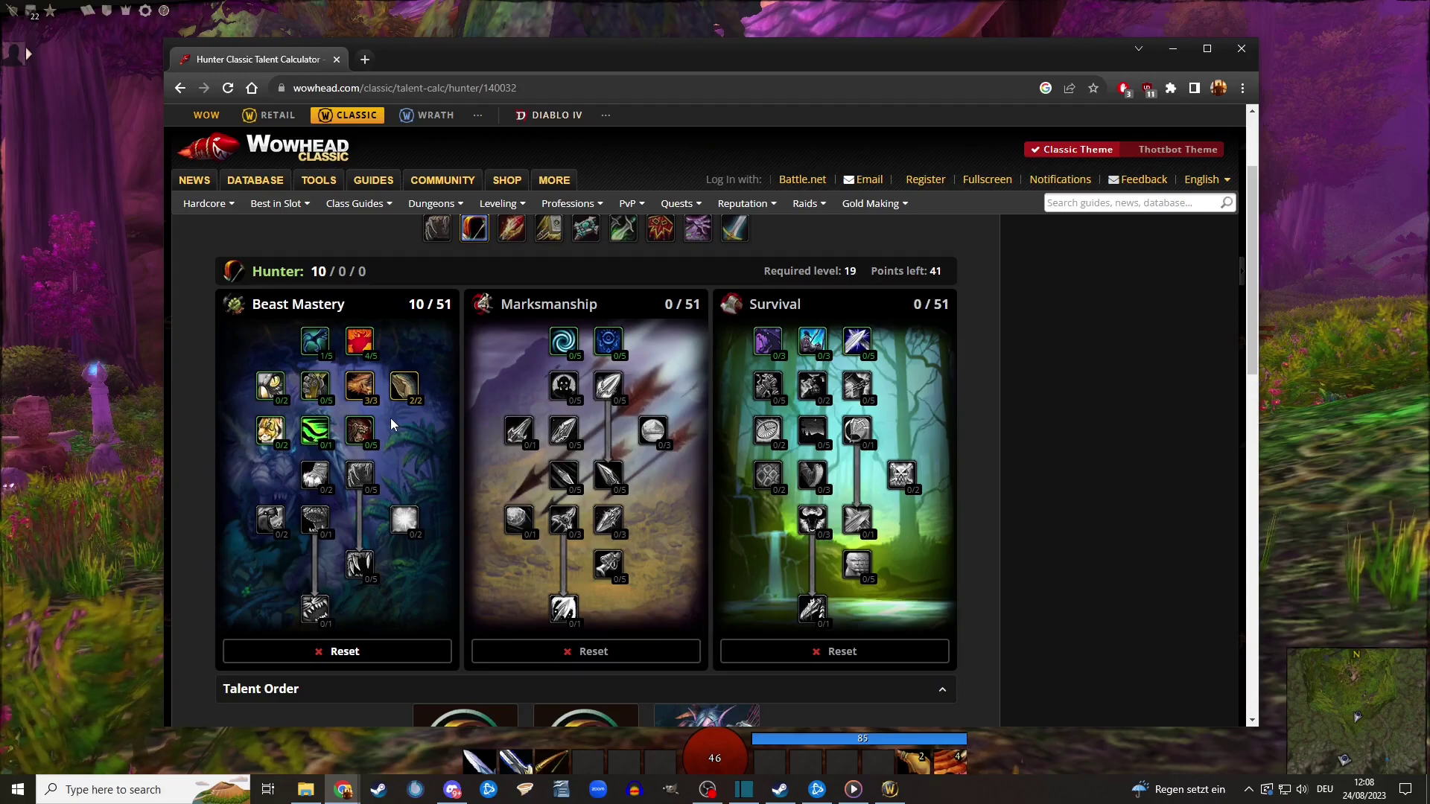
left_click(359, 433)
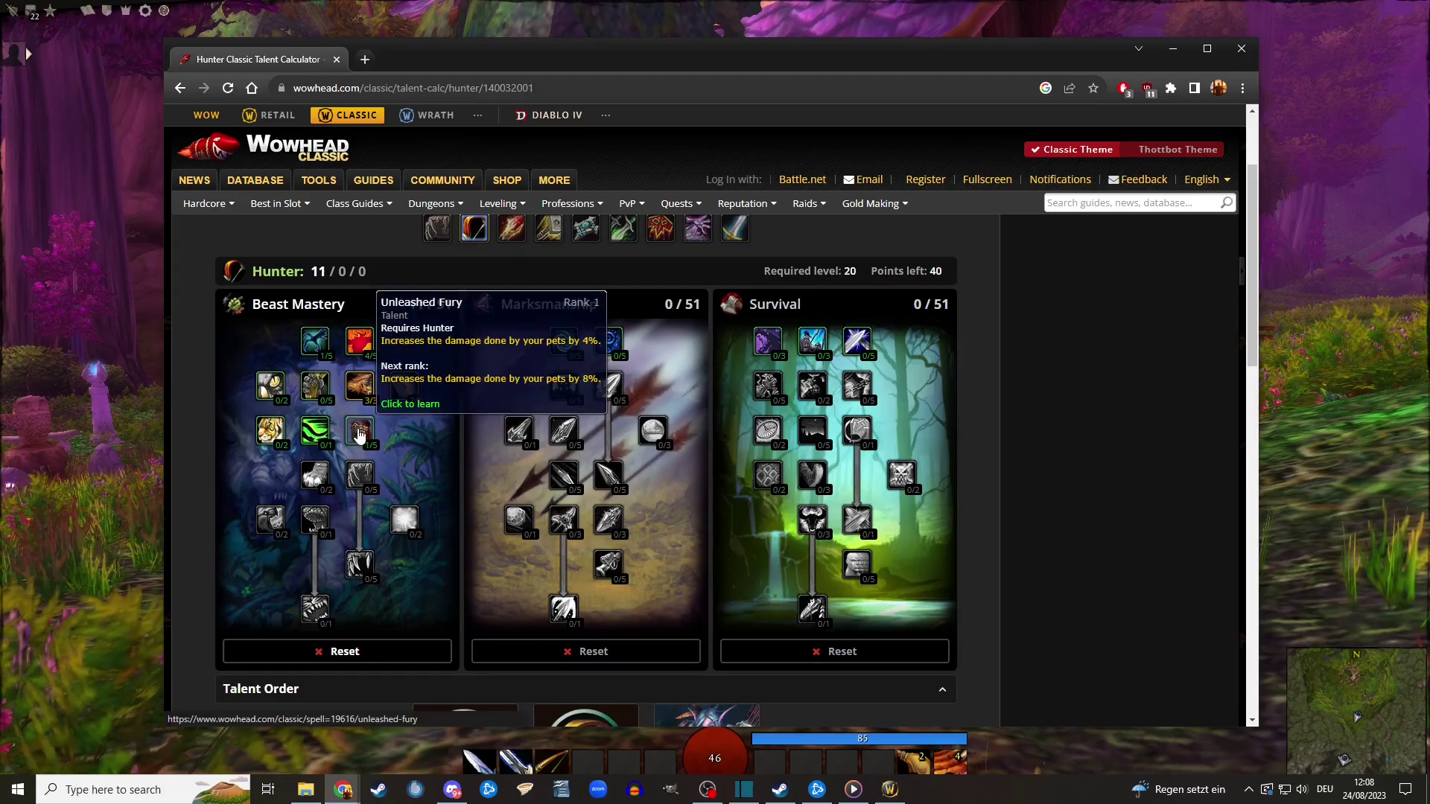
left_click(360, 434)
left_click(359, 433)
left_click(360, 433)
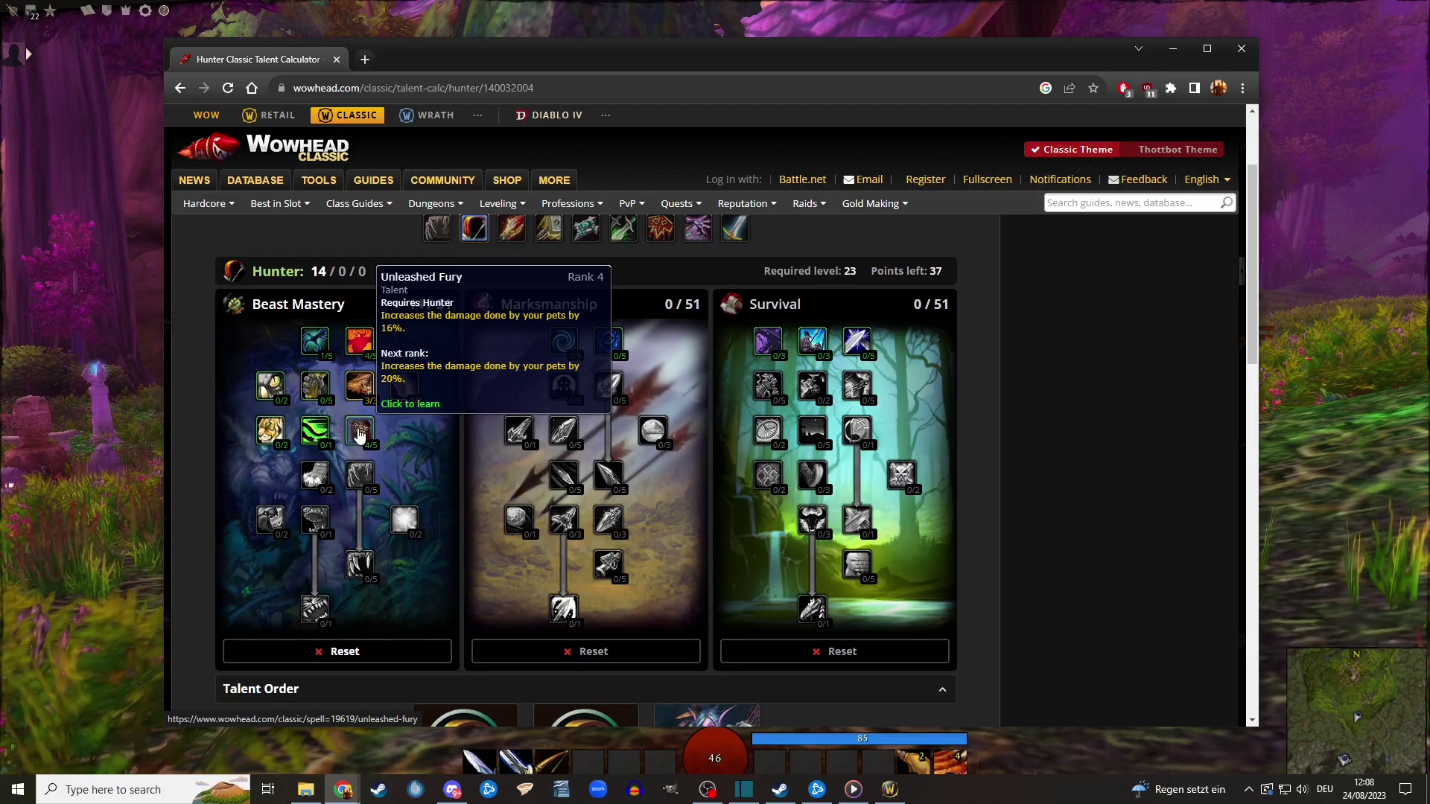
left_click(330, 435)
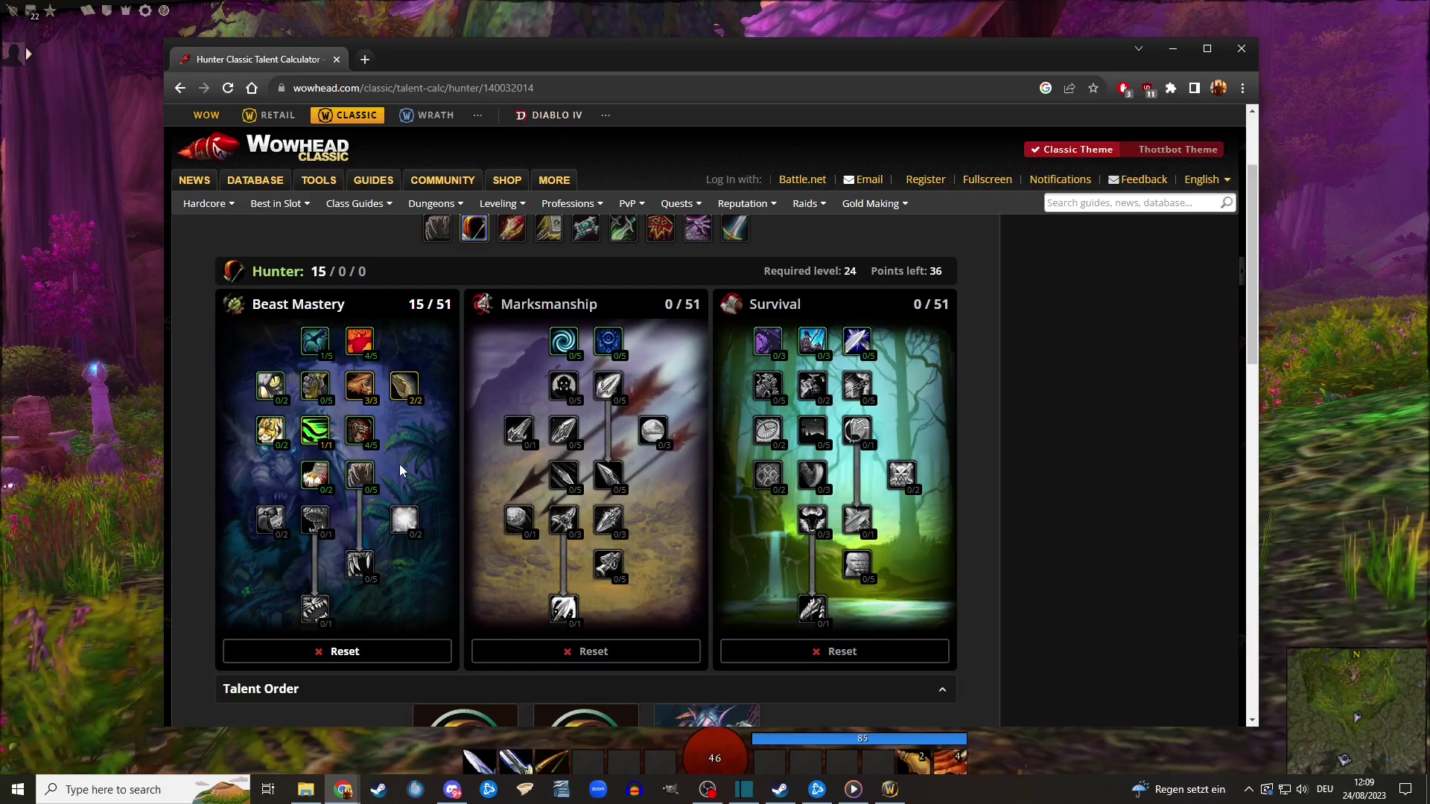
Put five points in Ferocity and one in Intimidation in the Beast Mastery tree
left_click(365, 478)
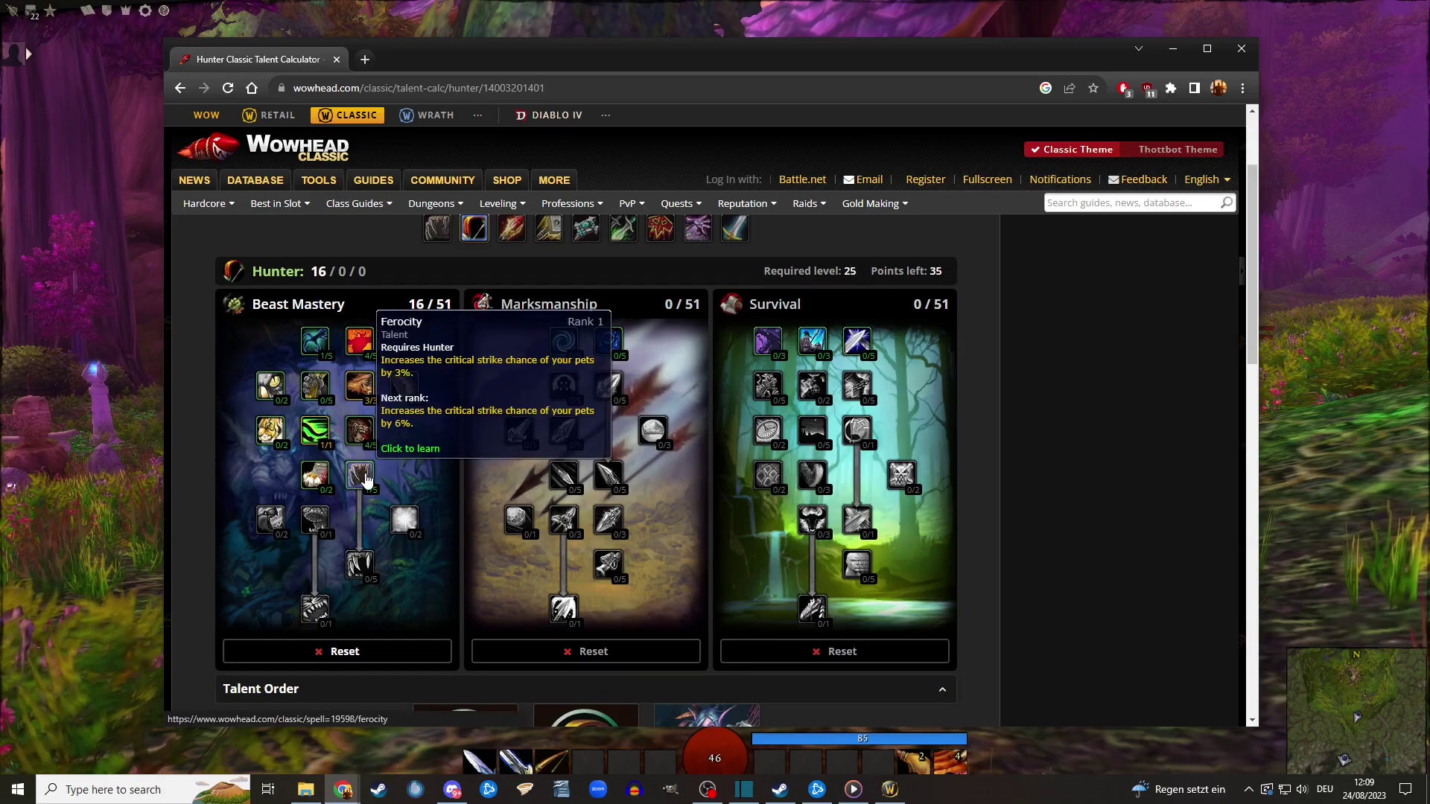
left_click(365, 478)
left_click(365, 479)
left_click(365, 478)
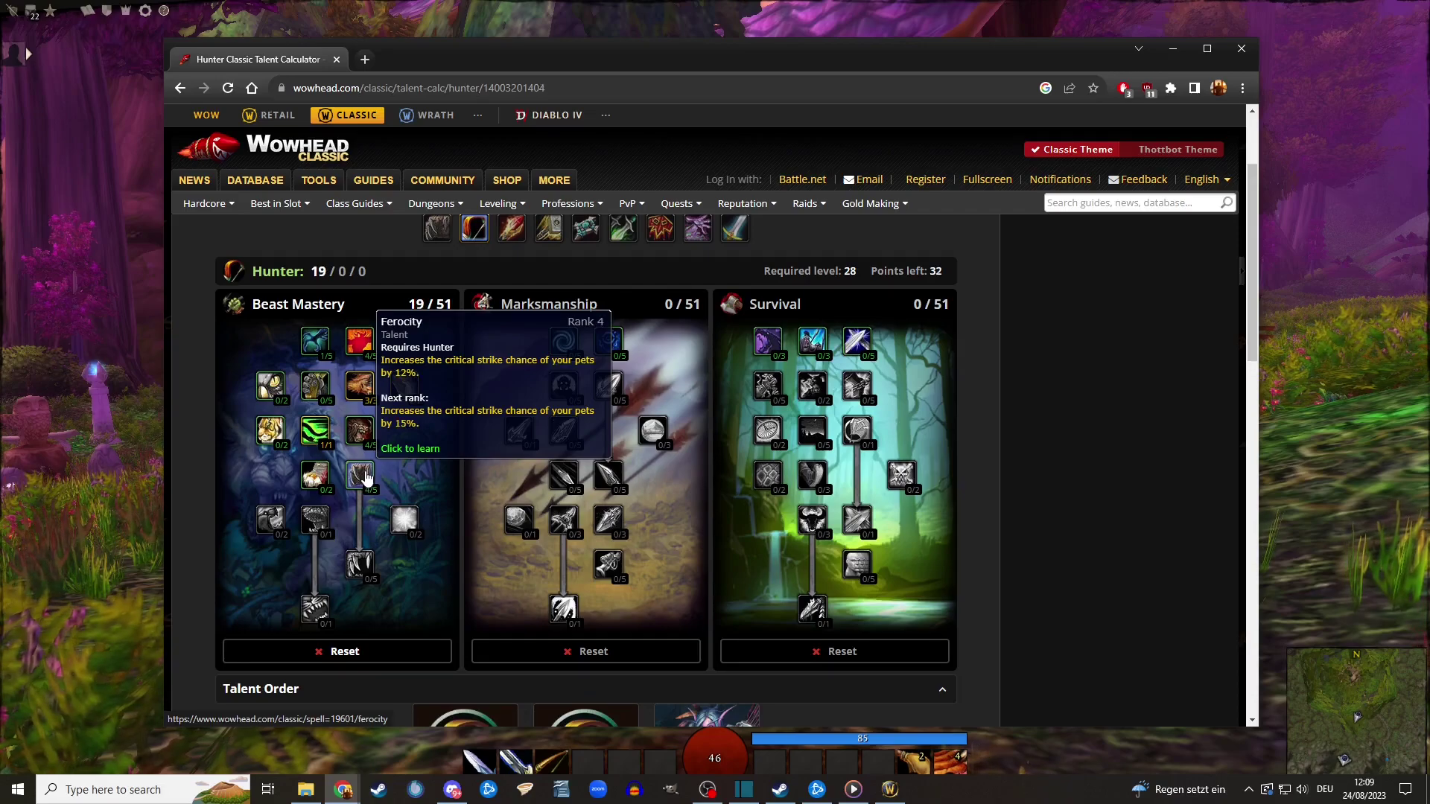
left_click(365, 478)
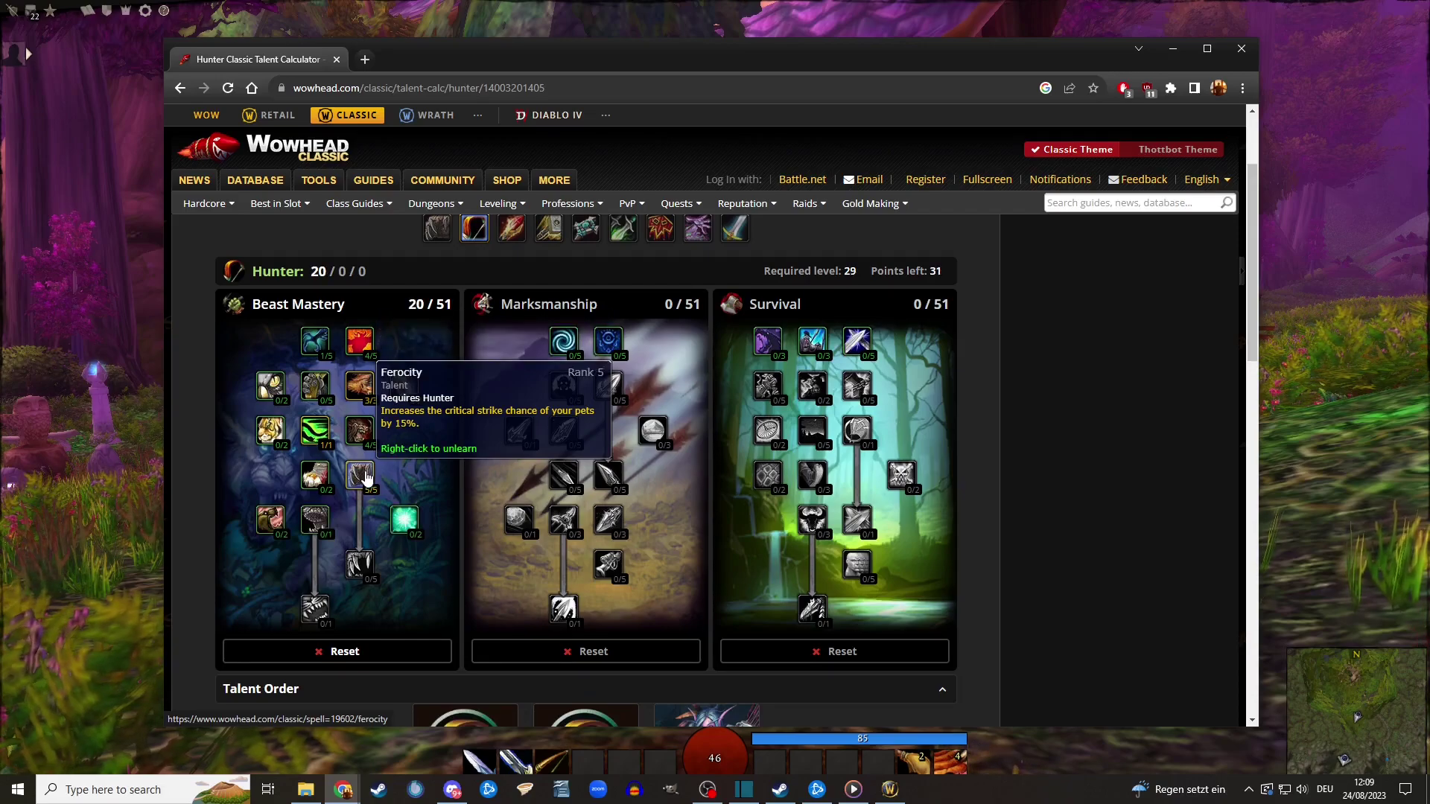
left_click(322, 520)
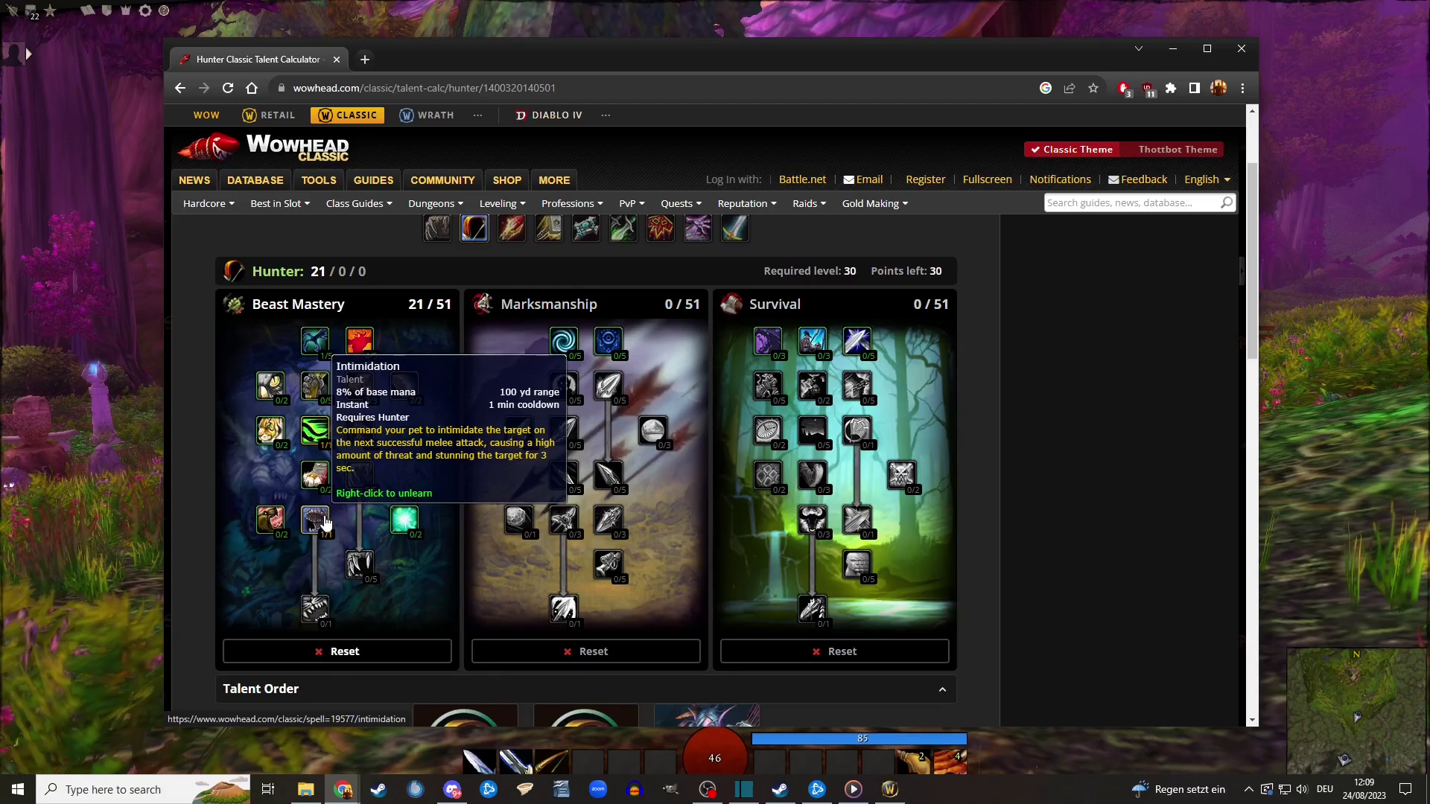
Put two points in Bestial Discipline in the fifth Beast Mastery row
left_click(406, 524)
left_click(407, 525)
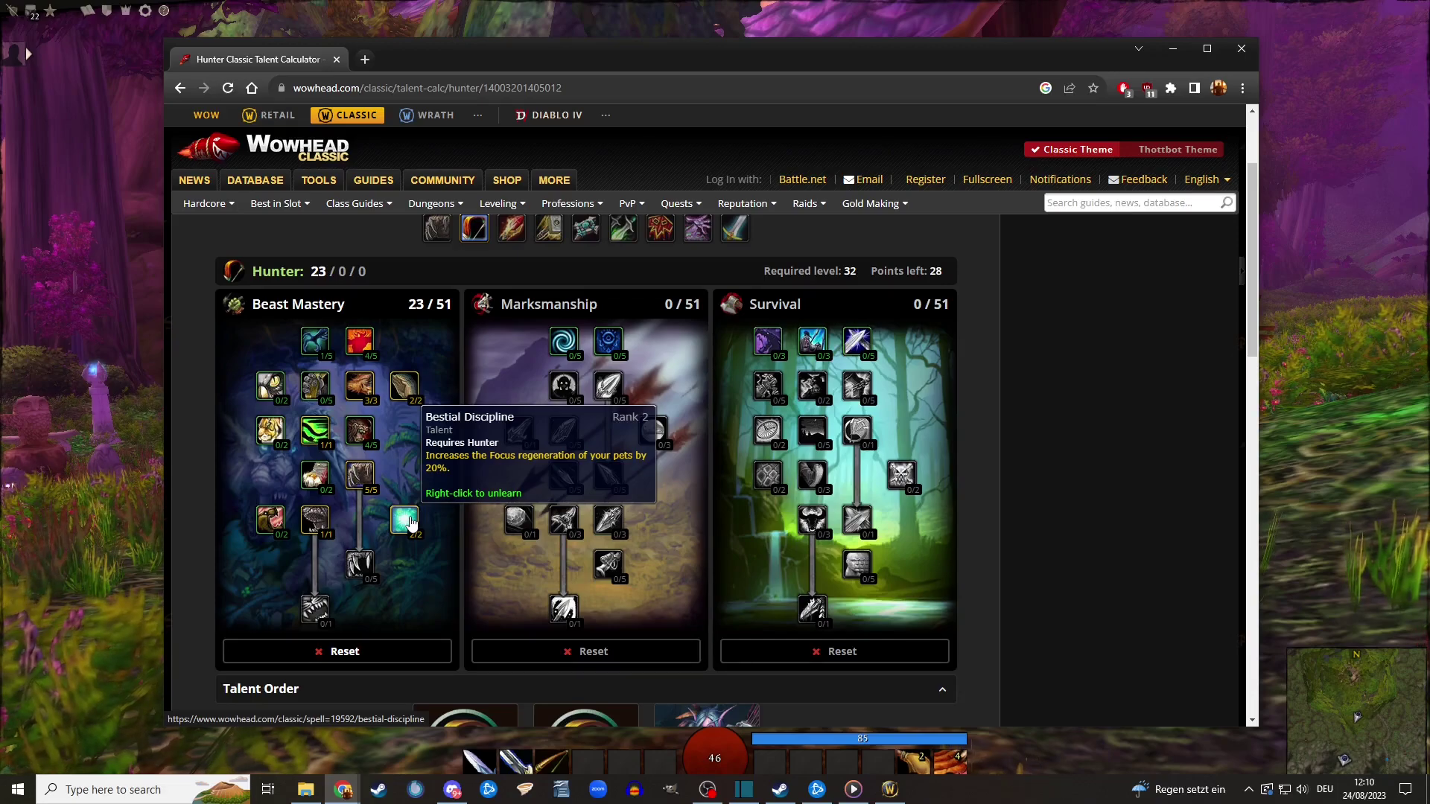
right_click(409, 522)
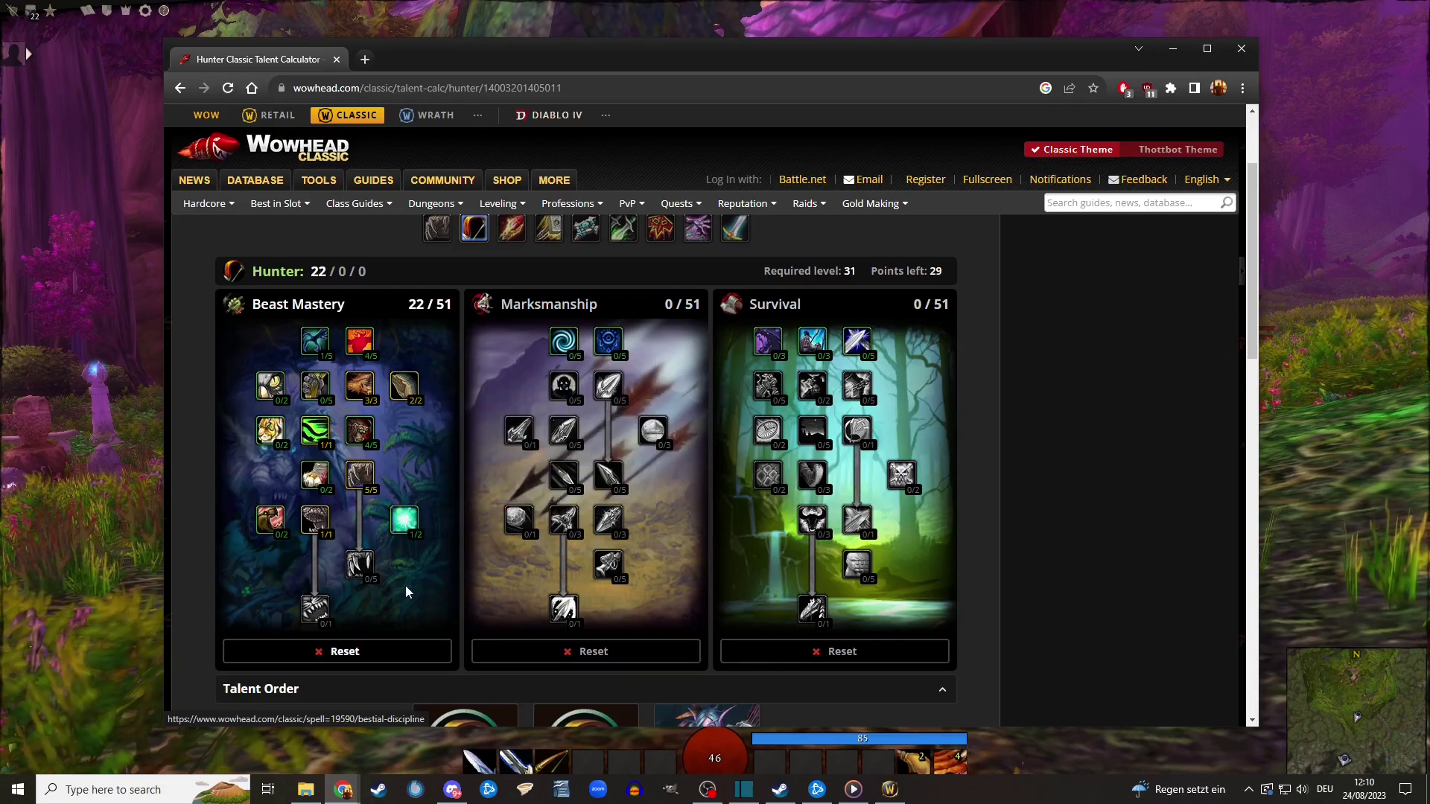
left_click(412, 539)
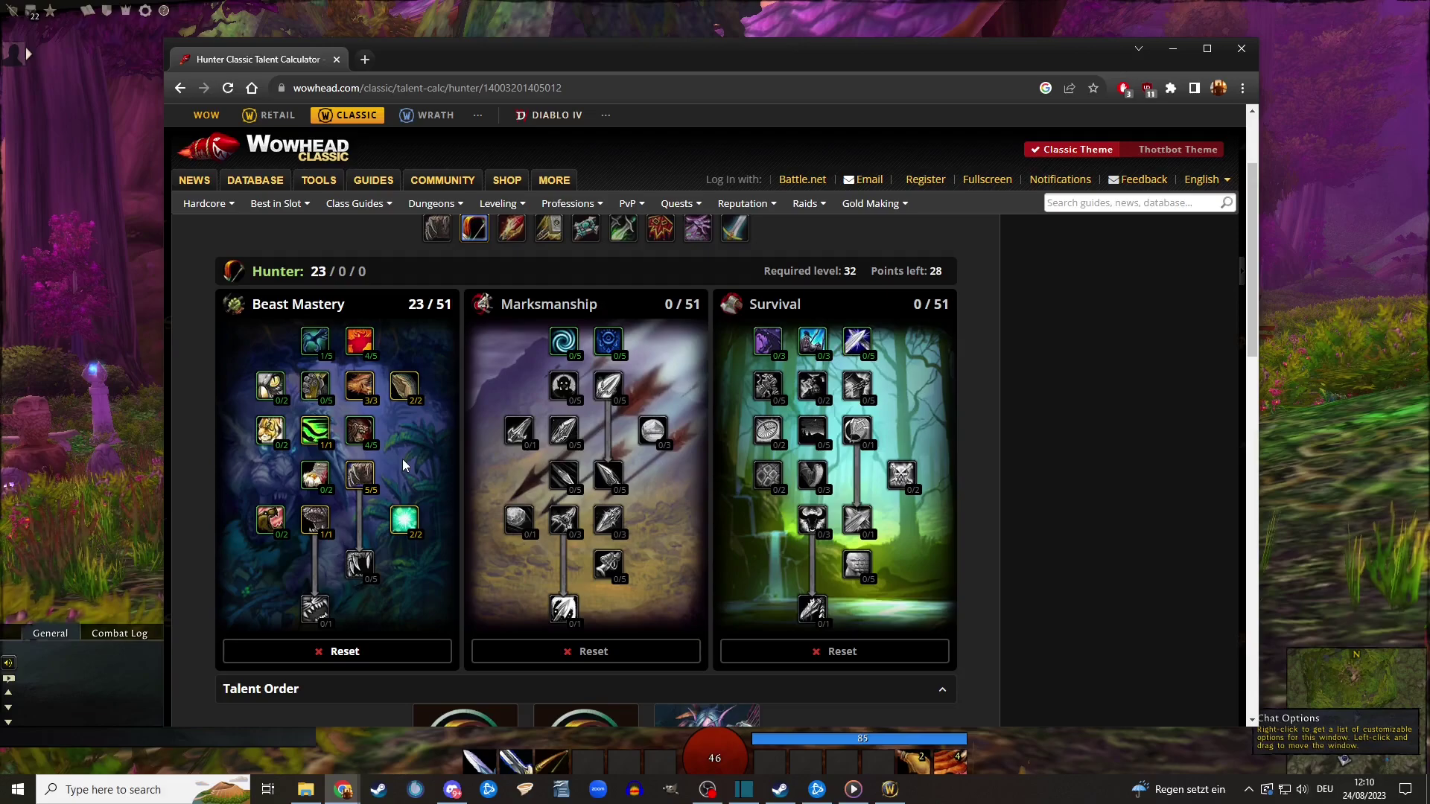
left_click(273, 438)
left_click(273, 434)
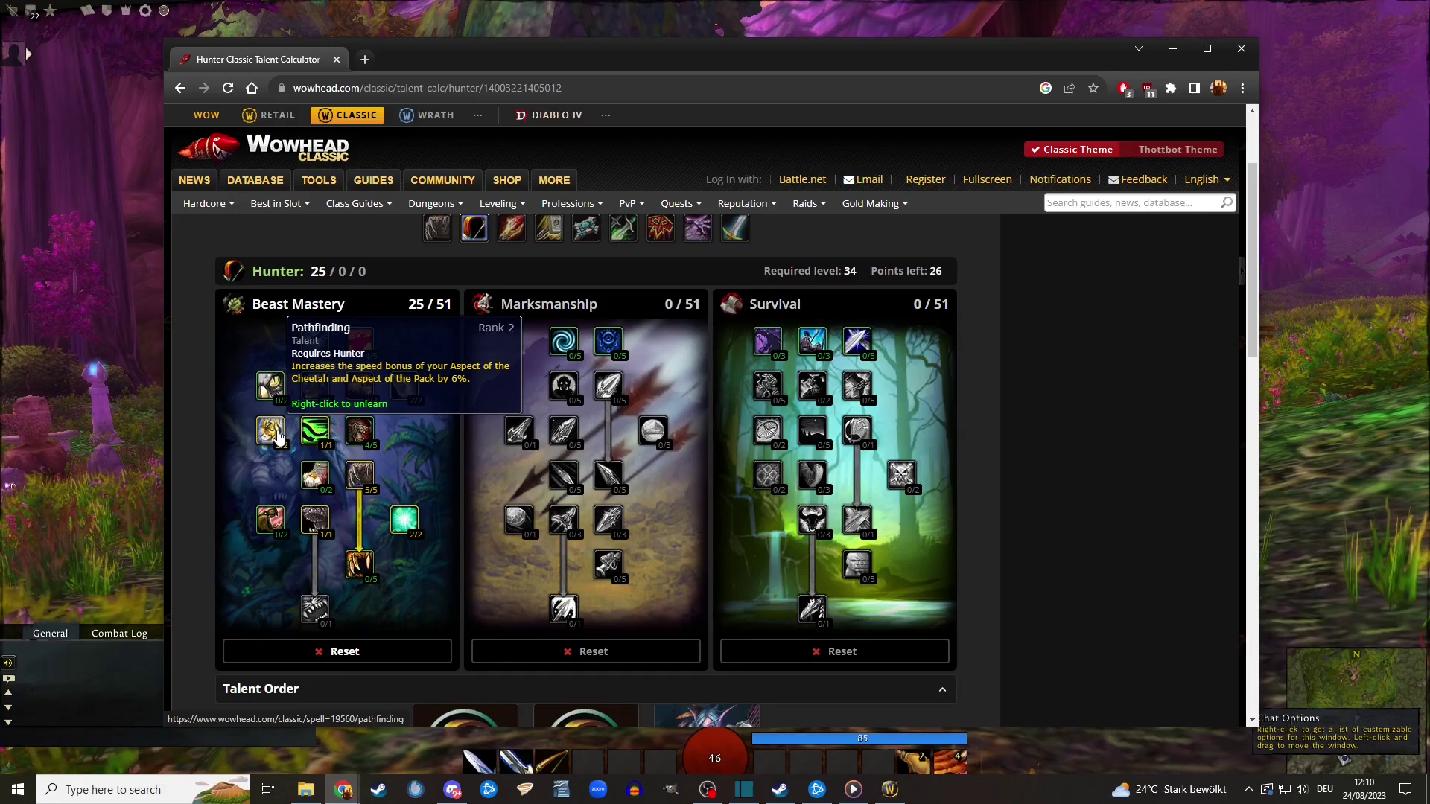
right_click(277, 436)
right_click(277, 436)
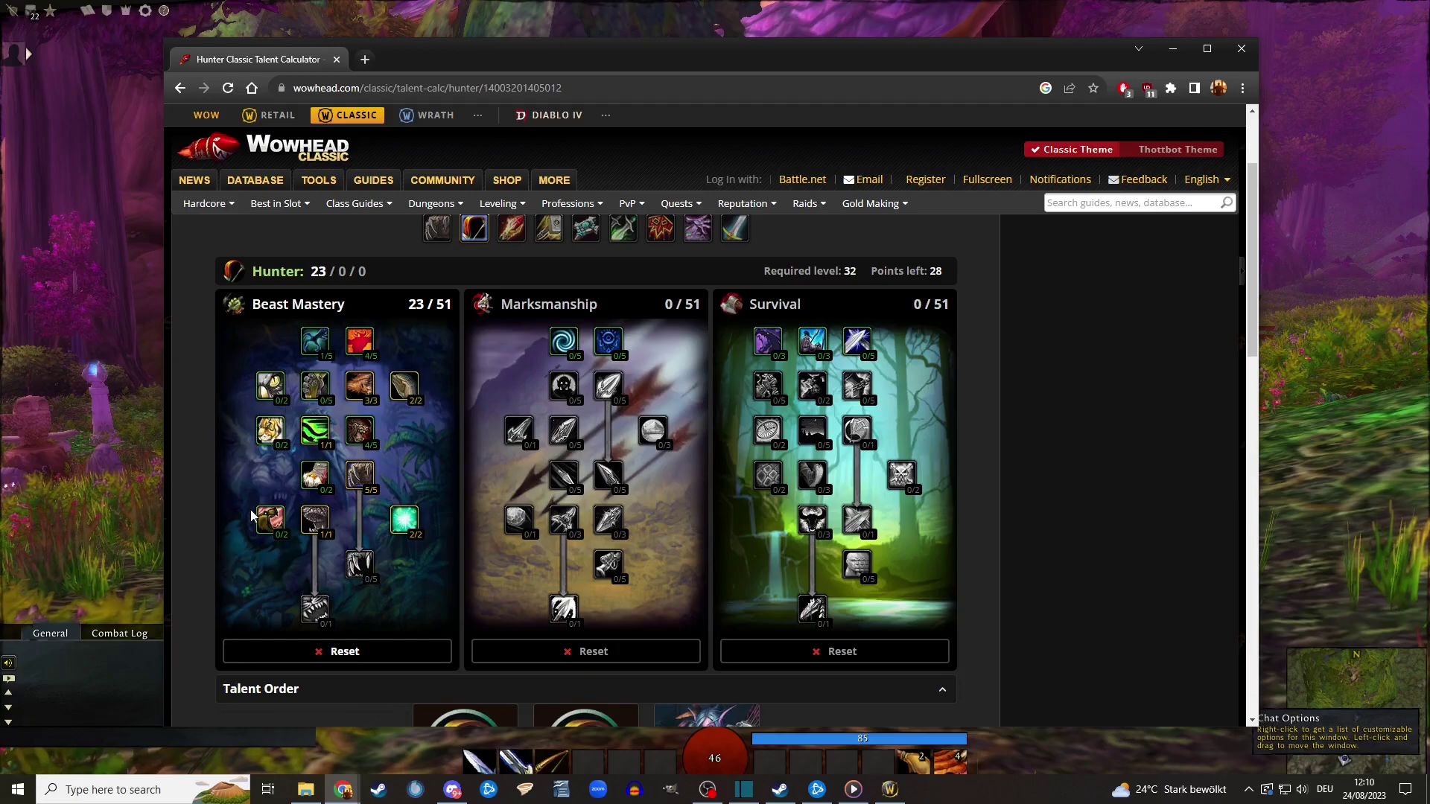
Put two points in Pathfinding in the third Beast Mastery row
left_click(275, 434)
left_click(276, 433)
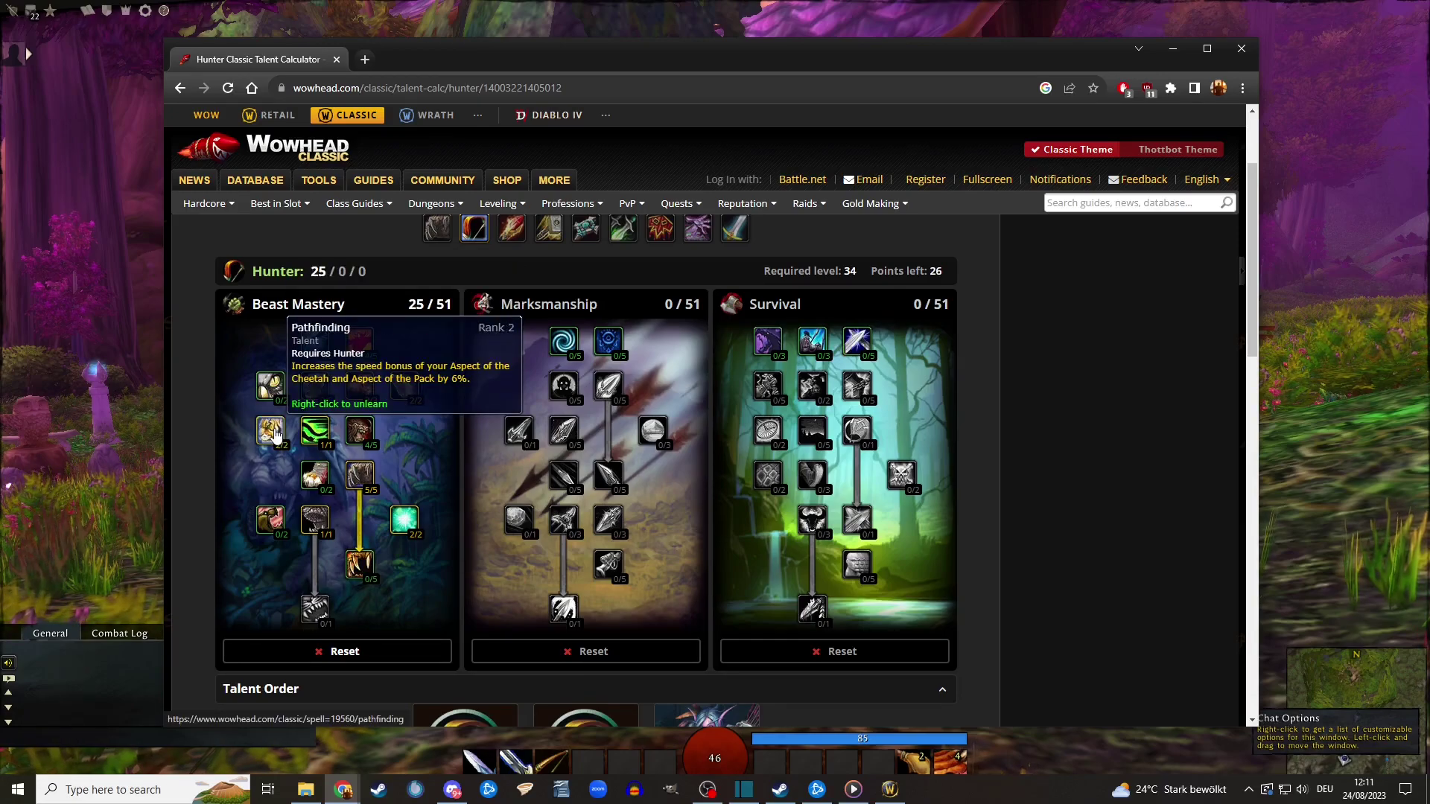
right_click(276, 433)
left_click(276, 434)
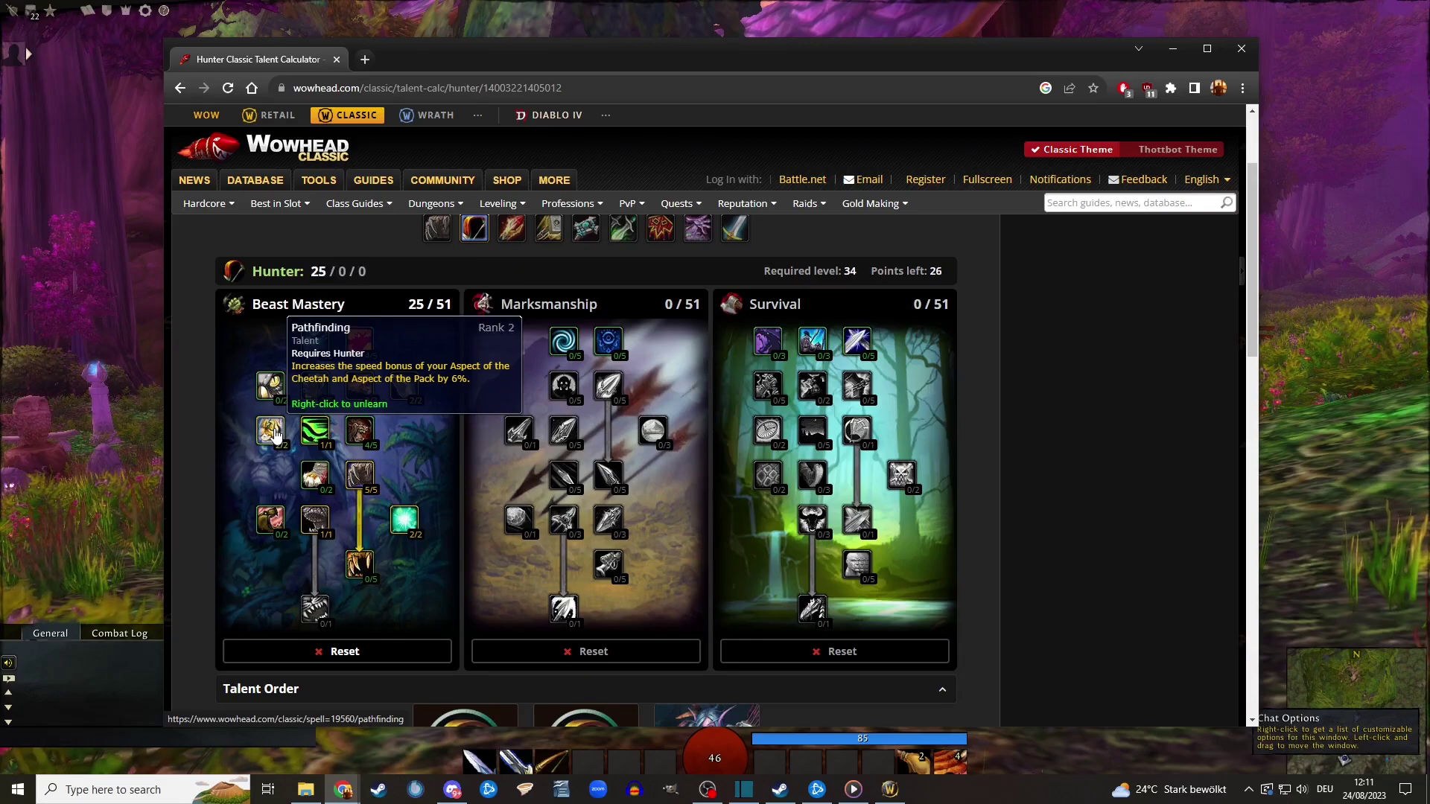
Put four points in Frenzy in the sixth Beast Mastery row
left_click(364, 567)
left_click(365, 566)
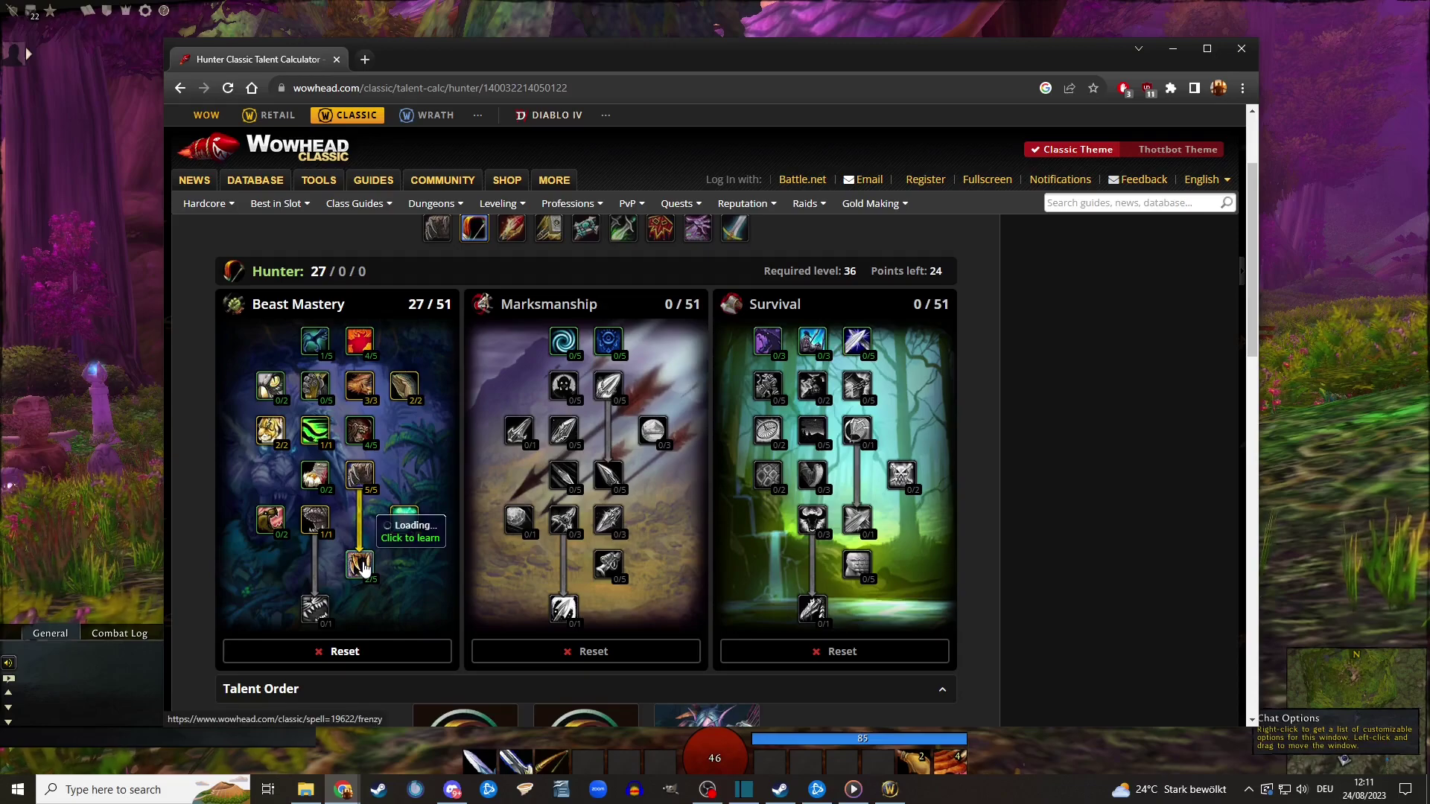
left_click(364, 567)
left_click(361, 568)
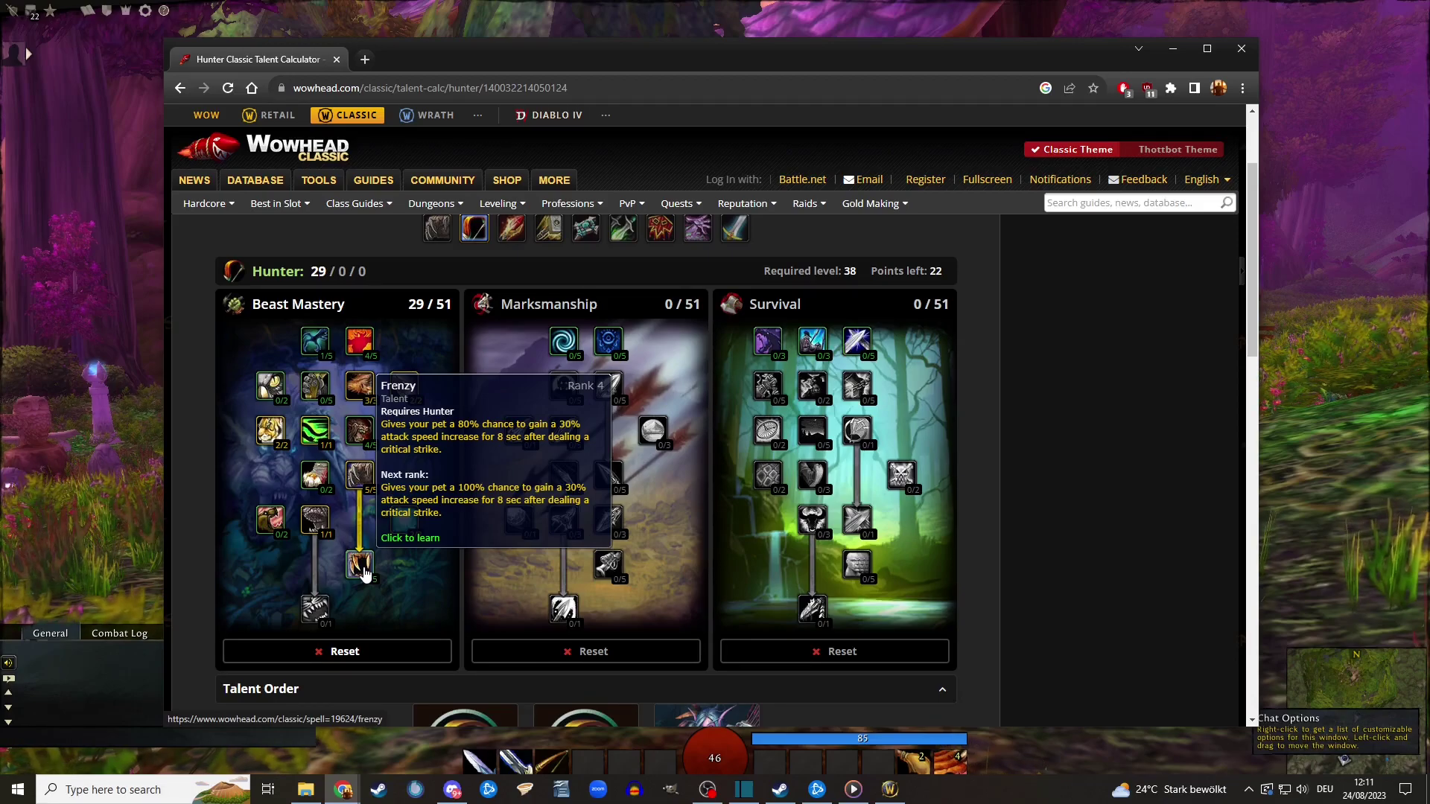
Raise Unleashed Fury to rank 5 and put one point in the last-row talent of the Beast Mastery tree
left_click(363, 435)
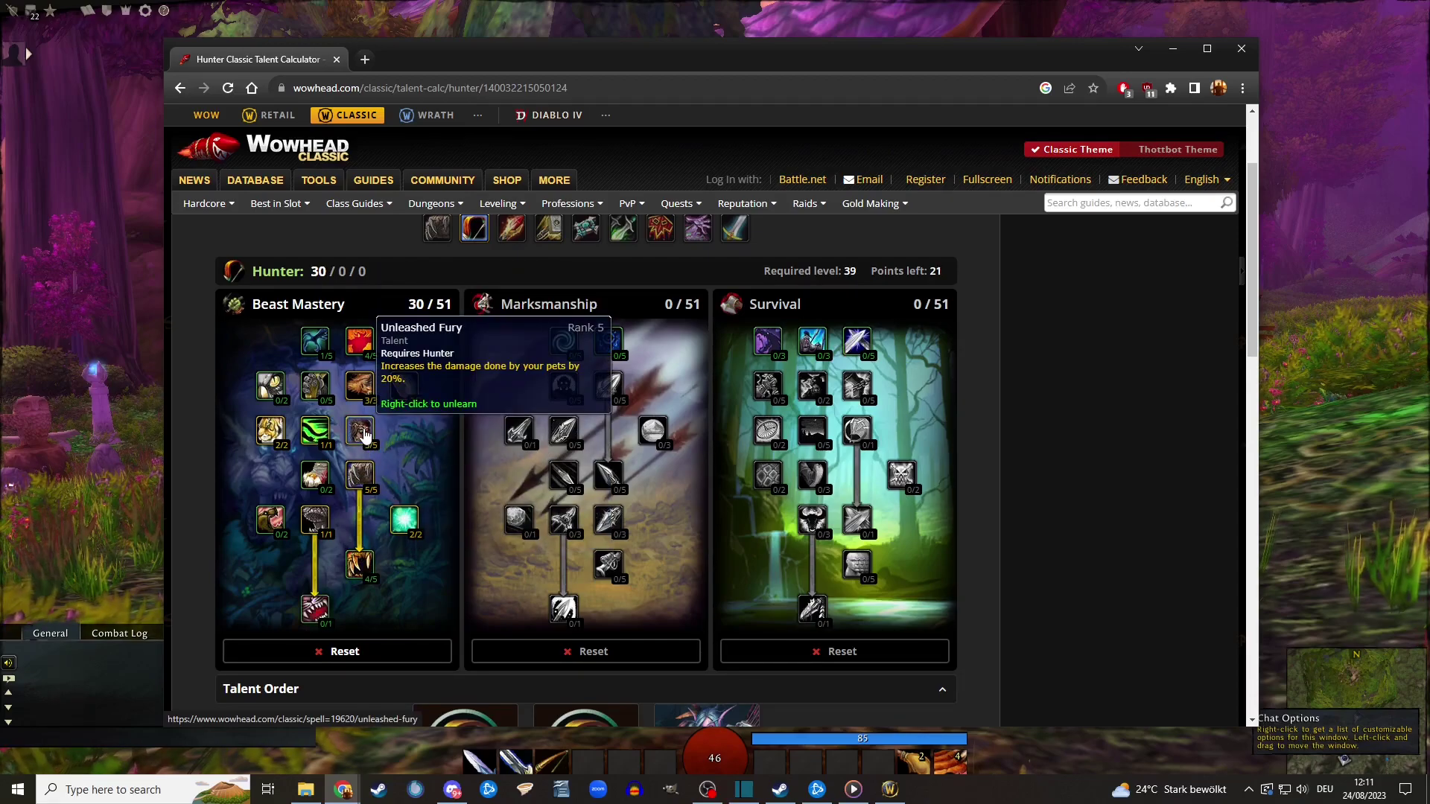
left_click(315, 612)
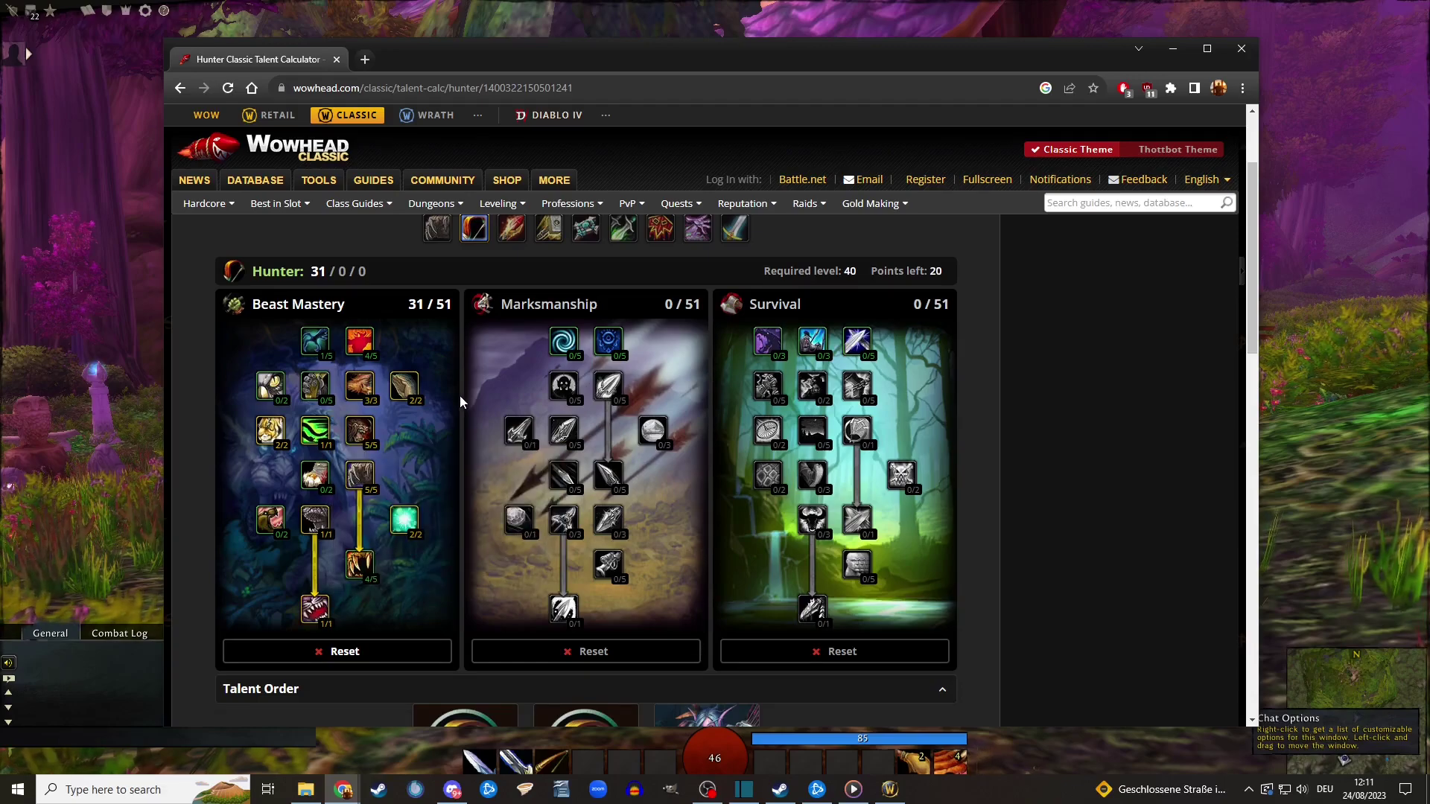
Put five points in Efficiency in the first Marksmanship row
left_click(609, 340)
left_click(609, 341)
left_click(611, 340)
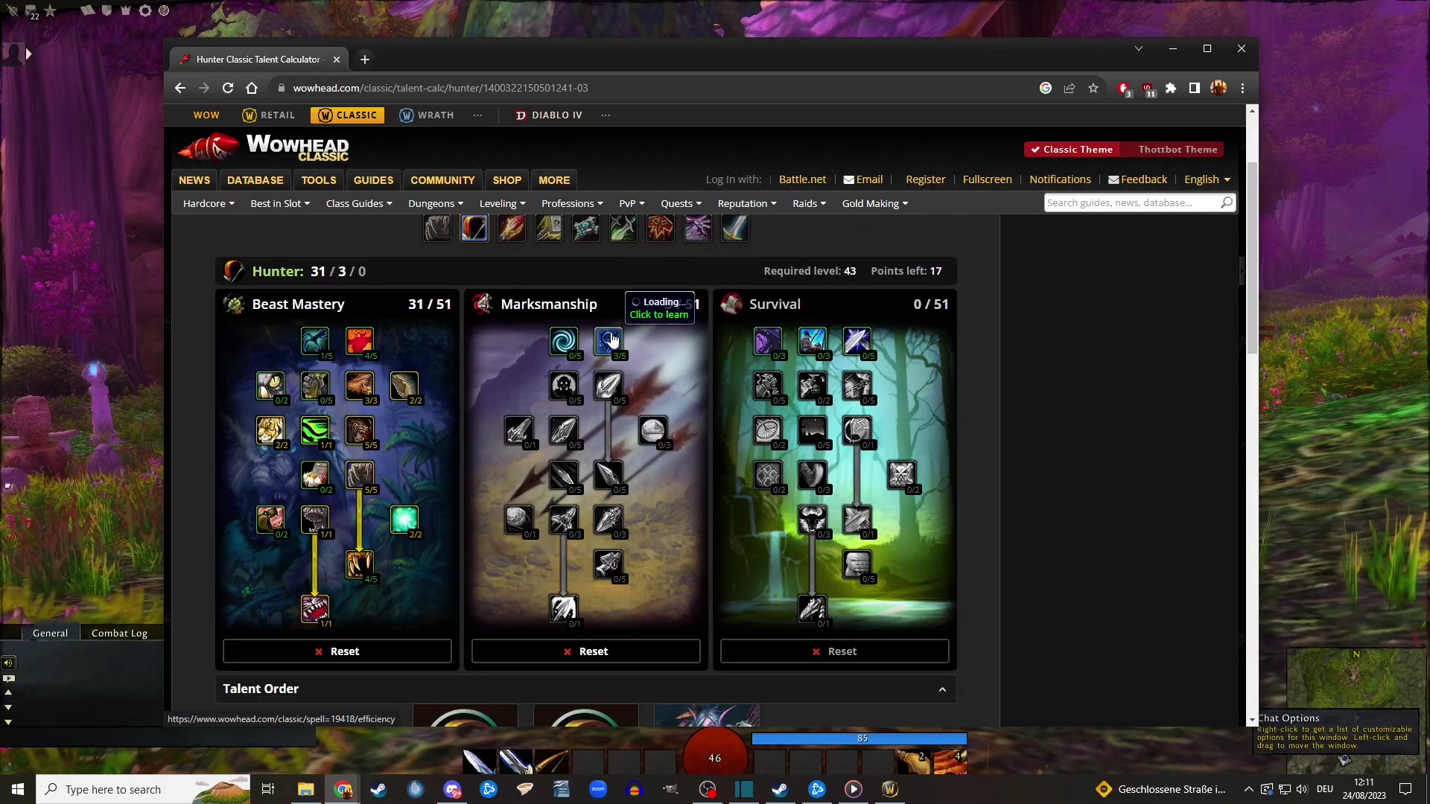
left_click(612, 341)
left_click(613, 342)
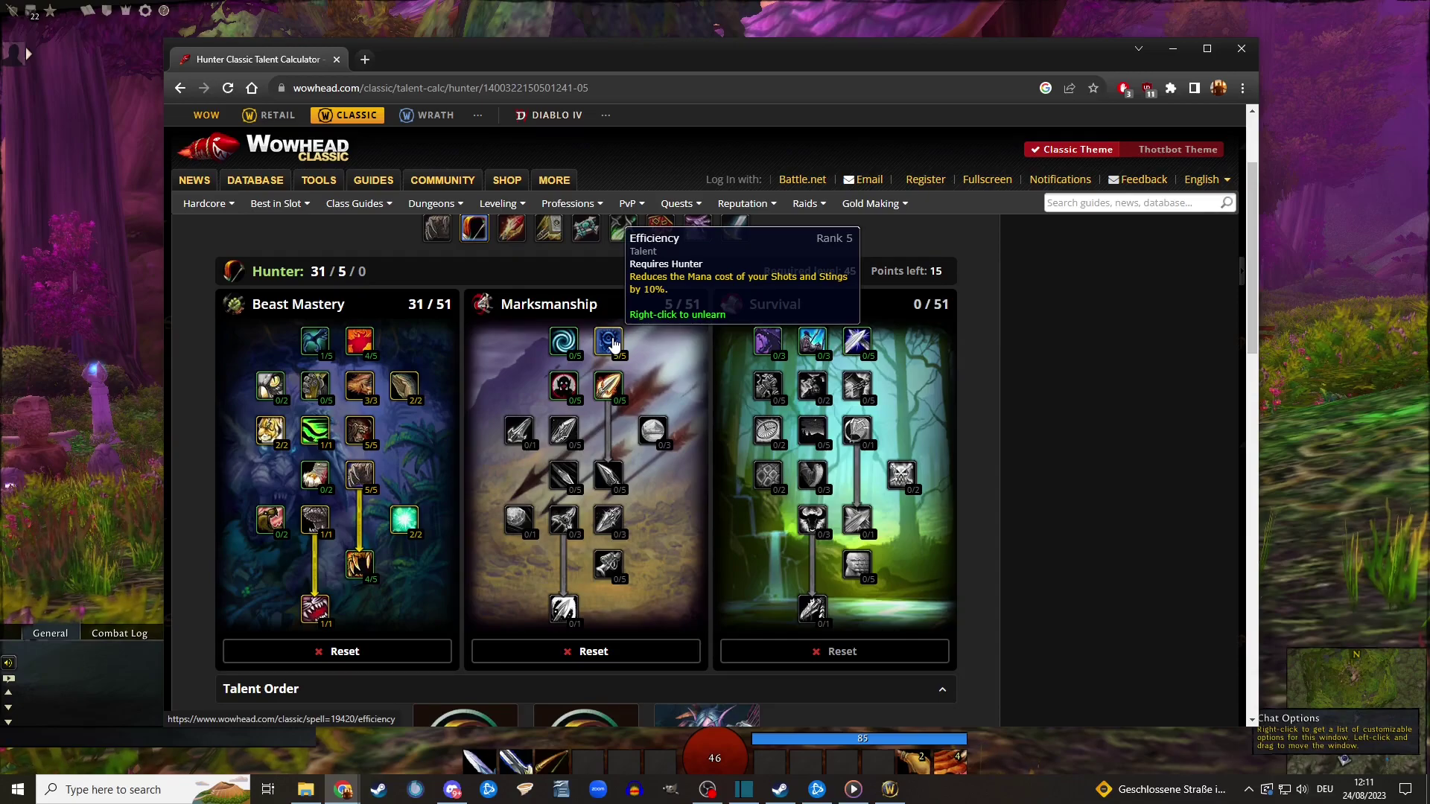
Put five points in Lethal Shots in the second Marksmanship row
left_click(608, 386)
left_click(608, 385)
left_click(609, 385)
left_click(609, 385)
left_click(608, 385)
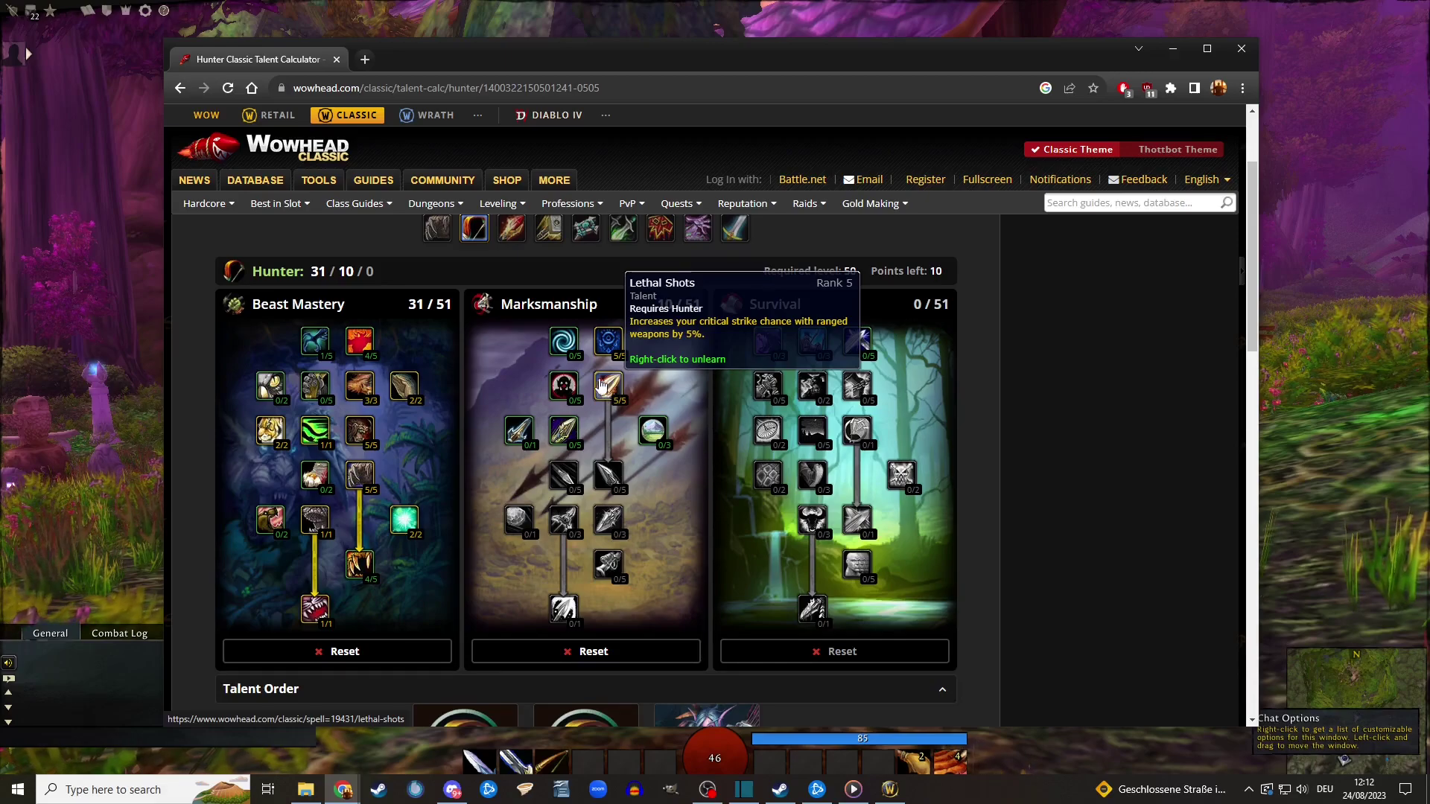
Put one point in Aimed Shot in the third Marksmanship row
left_click(519, 438)
right_click(519, 438)
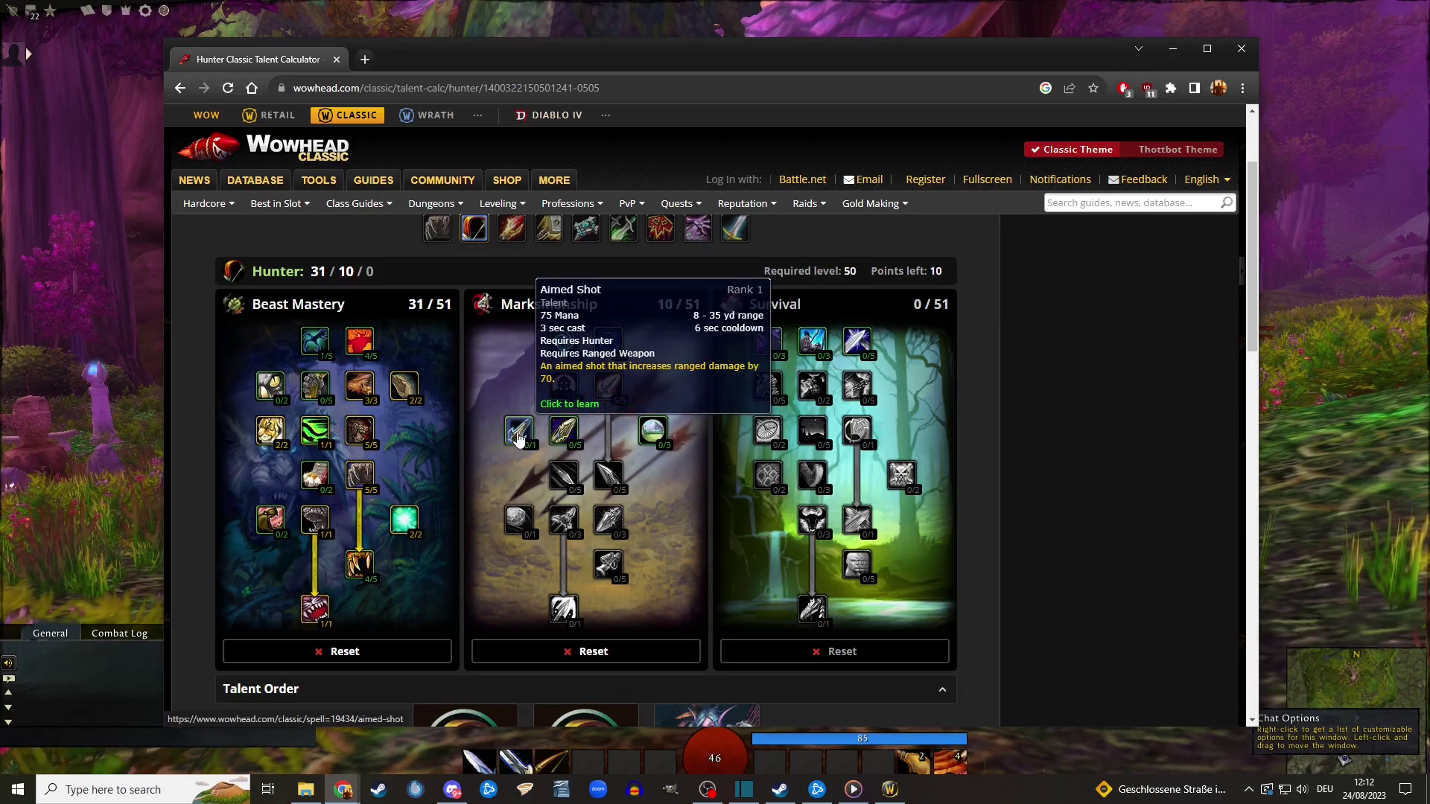
left_click(519, 438)
right_click(519, 438)
left_click(519, 438)
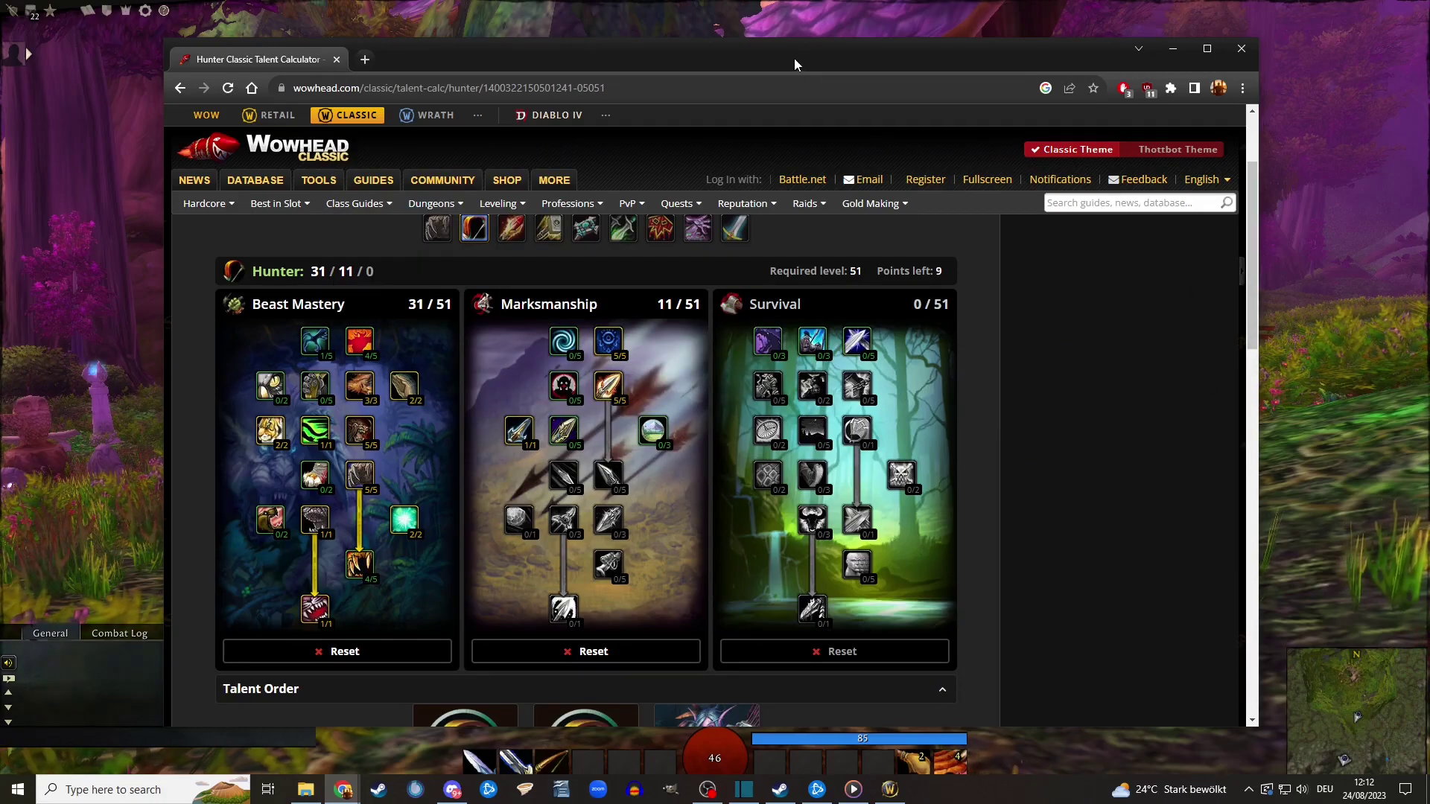
Put one point in Improved Hunter's Mark and three in Hawk Eye in the Marksmanship tree
left_click_drag(794, 58, 802, 56)
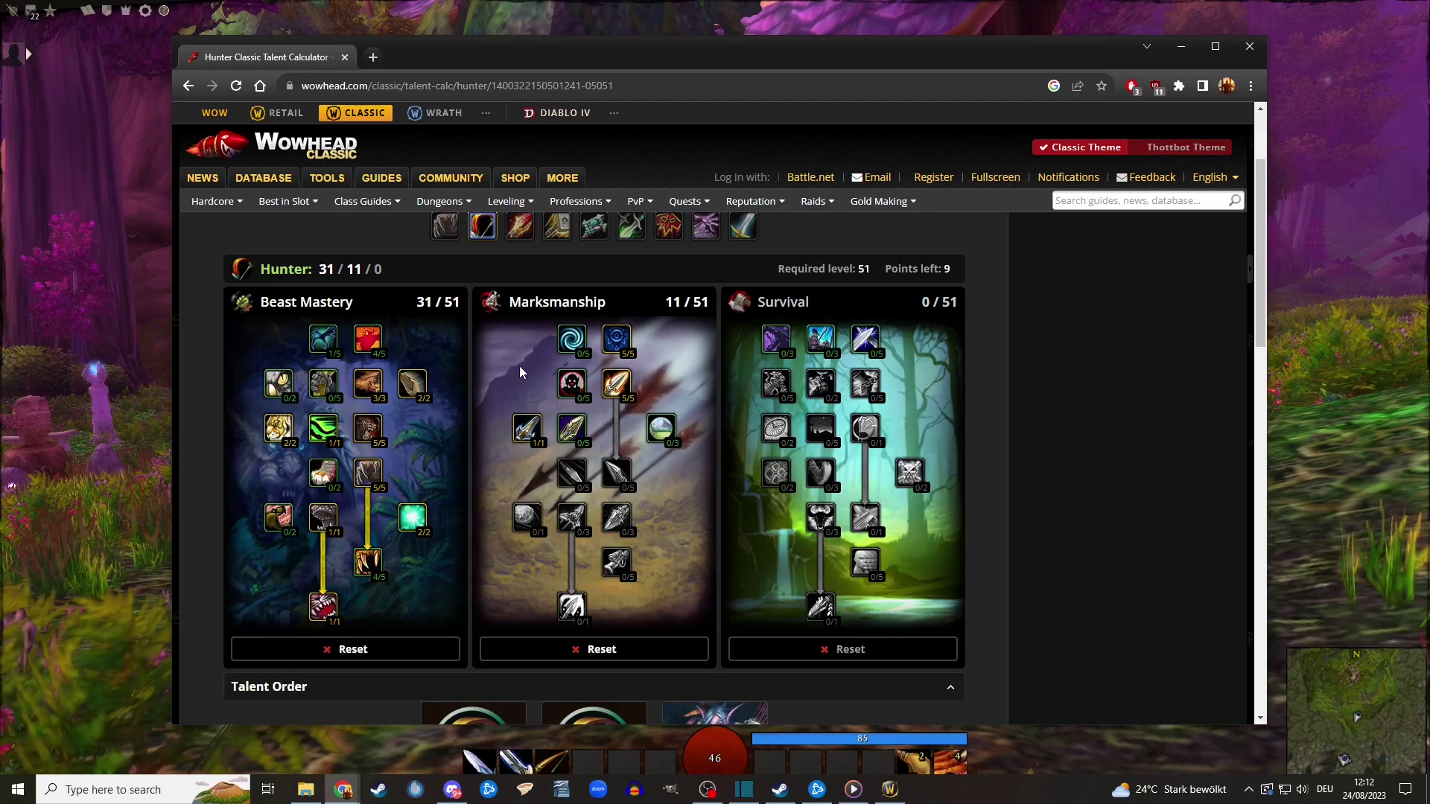
left_click(572, 384)
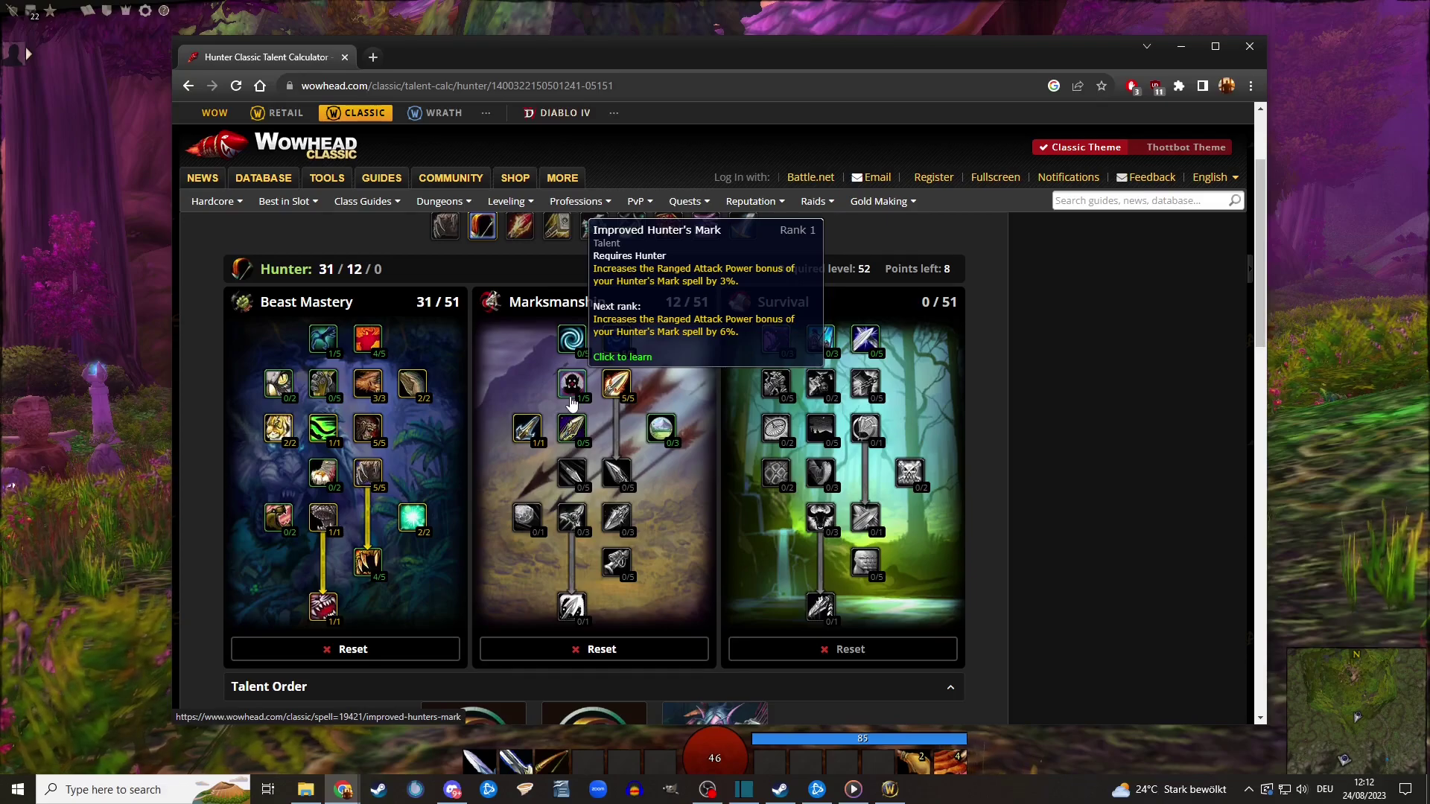
left_click(668, 431)
left_click(668, 431)
left_click(668, 431)
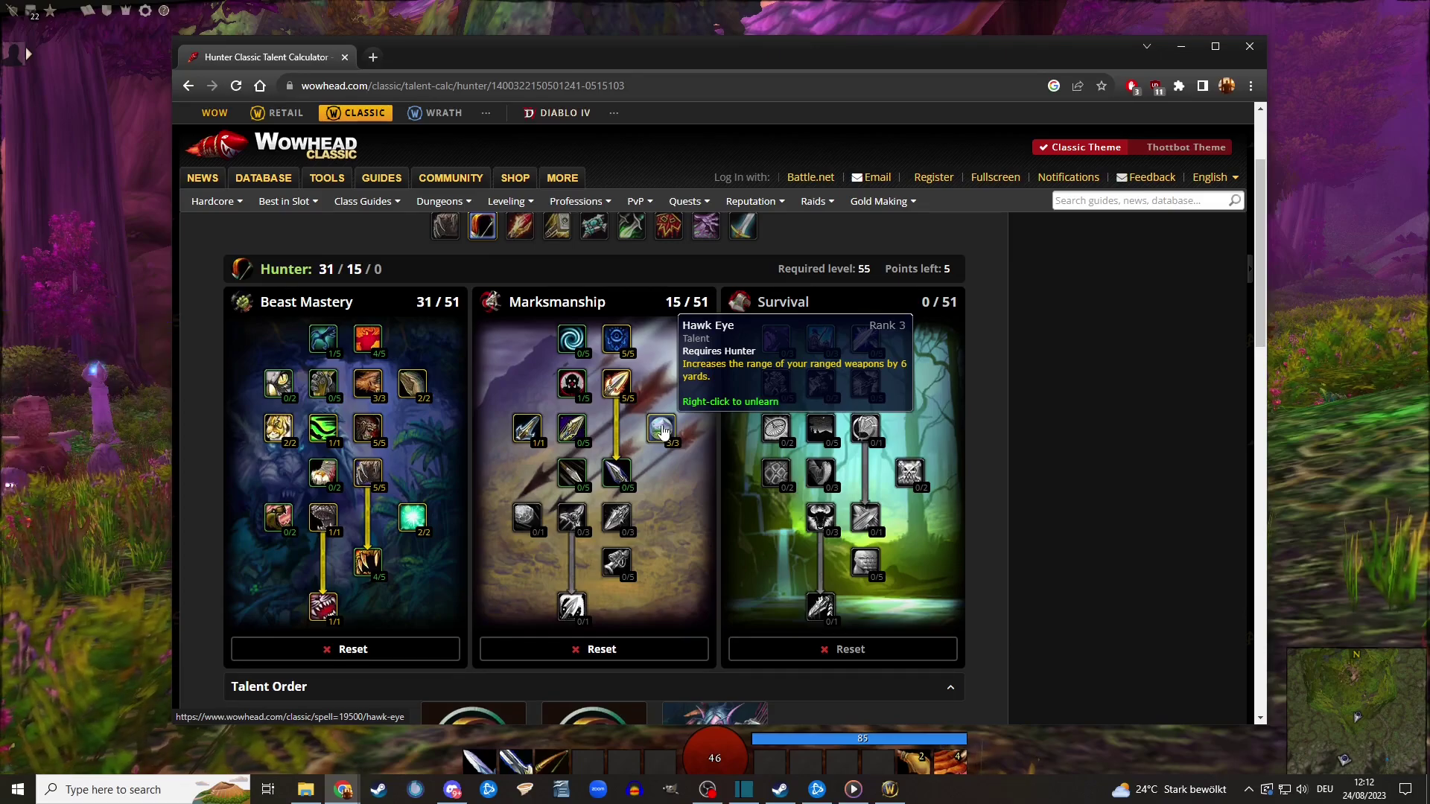
Put five points in Mortal Shots in the fourth Marksmanship row
left_click(614, 484)
left_click(614, 484)
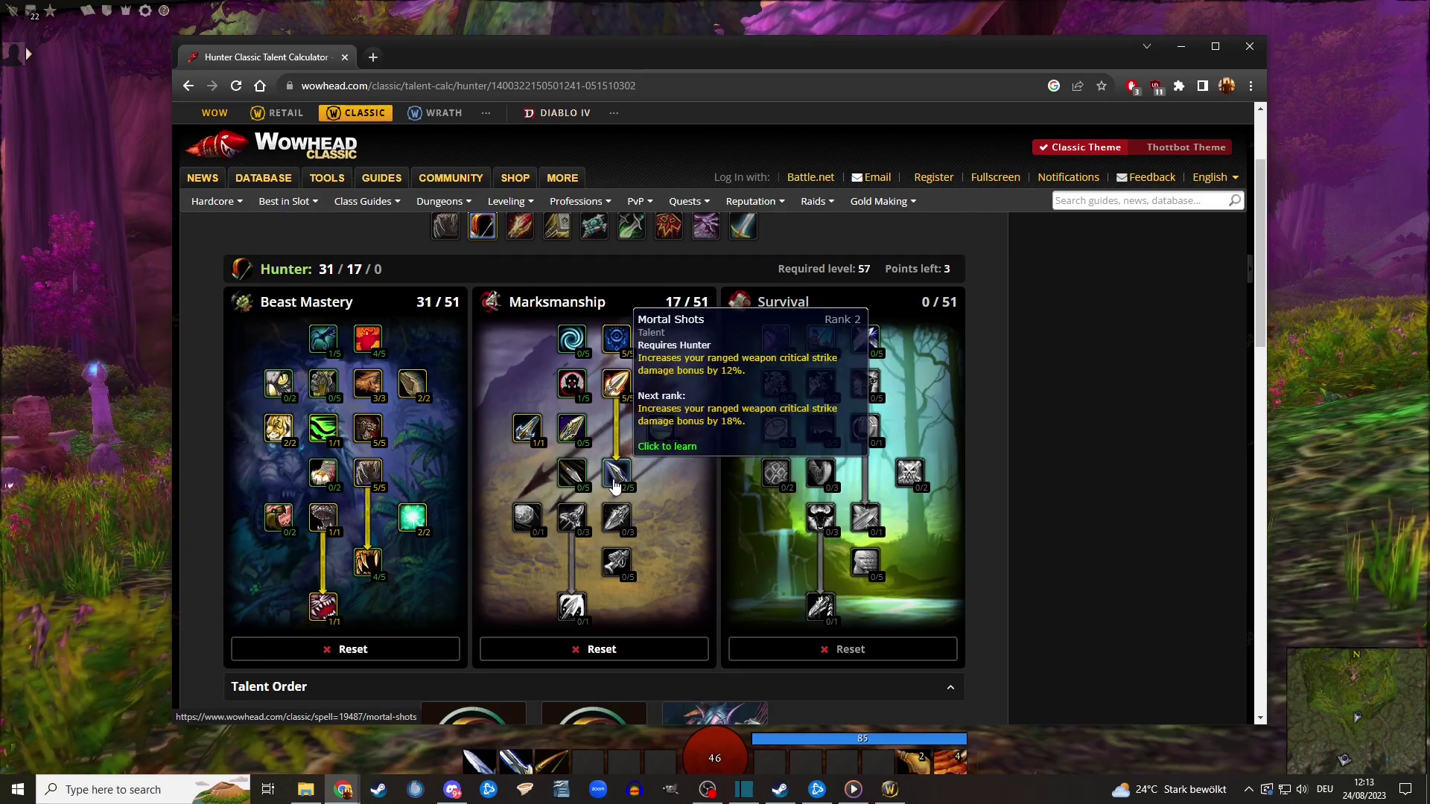
left_click(615, 486)
left_click(615, 485)
left_click(616, 485)
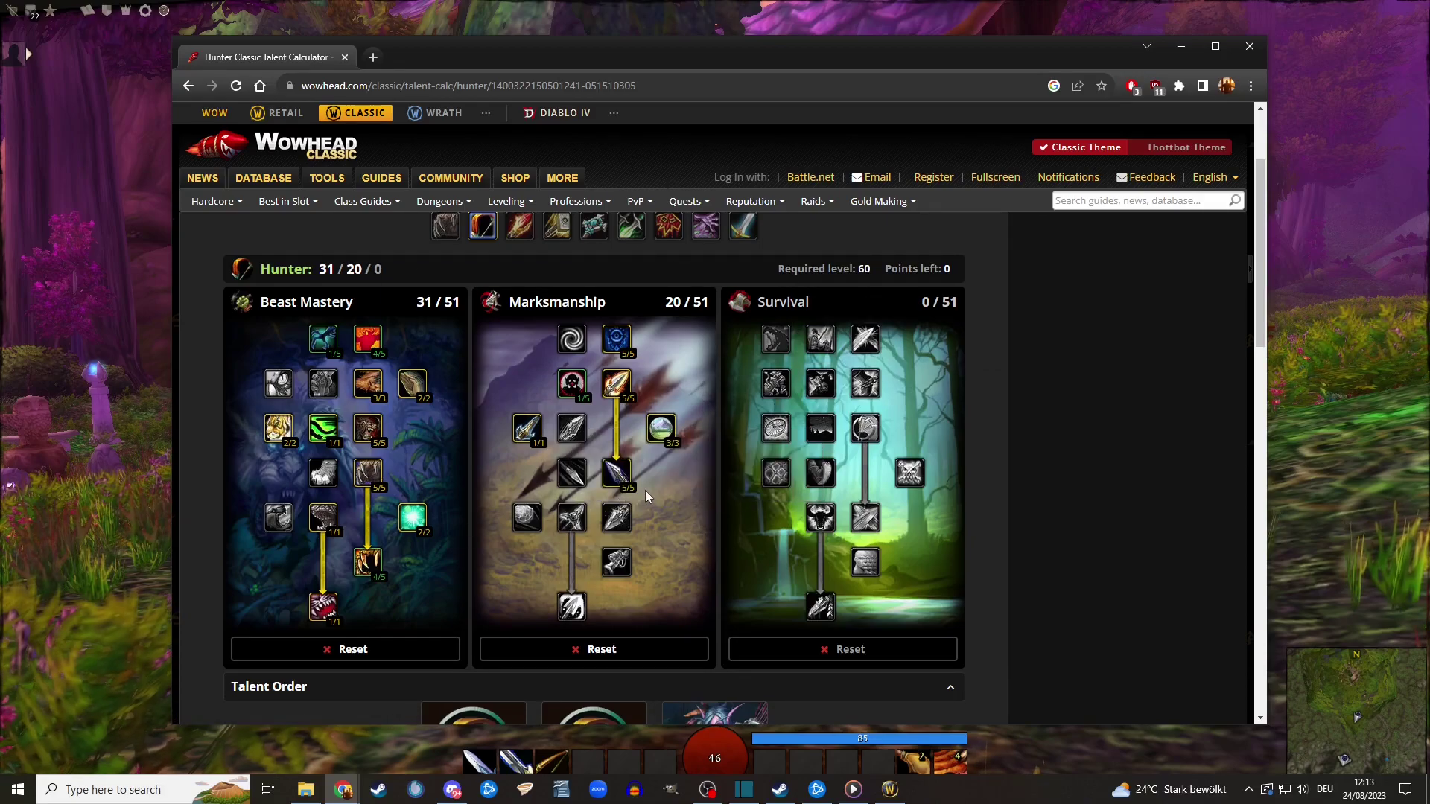
Remove all five points from Mortal Shots in the Marksmanship tree
right_click(623, 476)
right_click(621, 476)
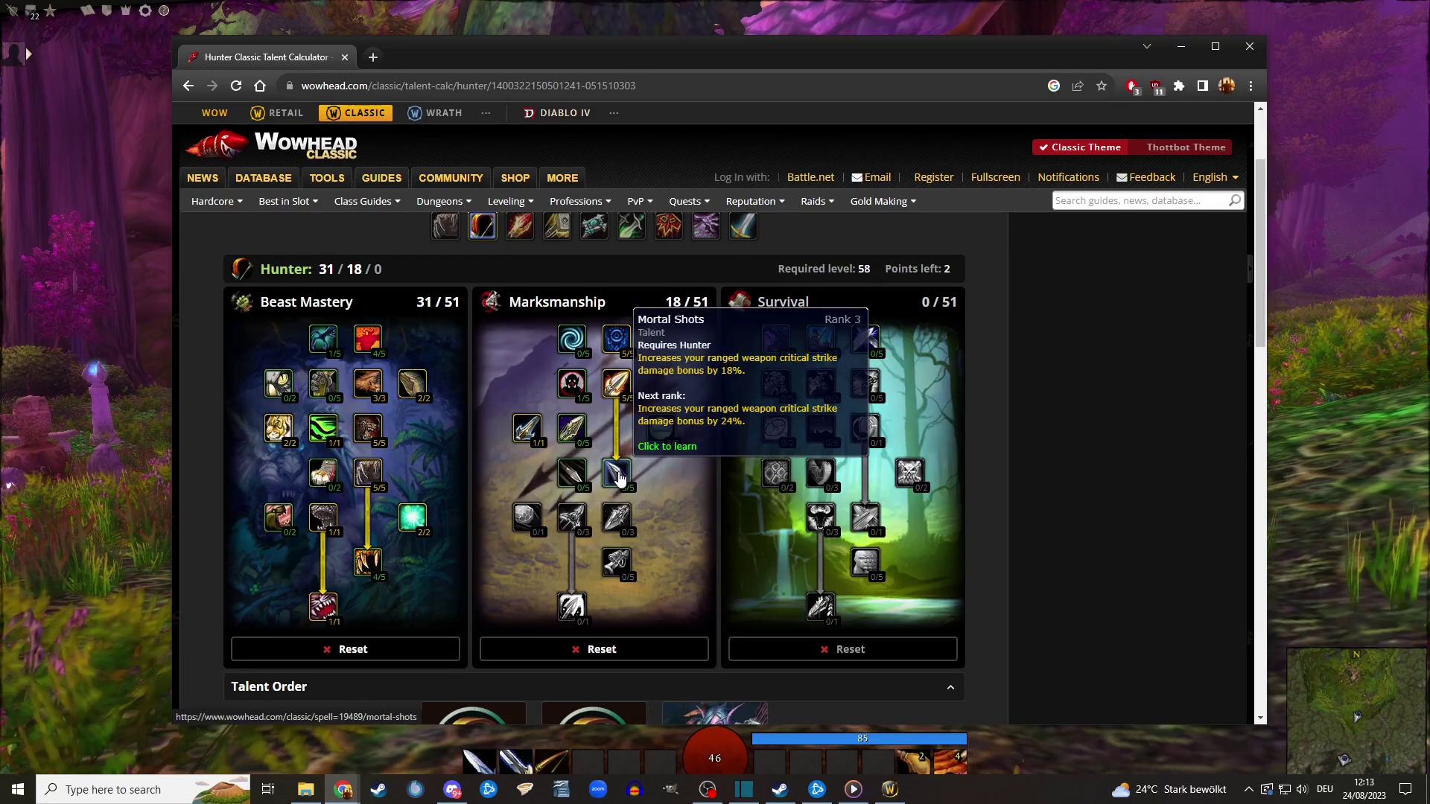
right_click(622, 477)
right_click(621, 477)
right_click(621, 477)
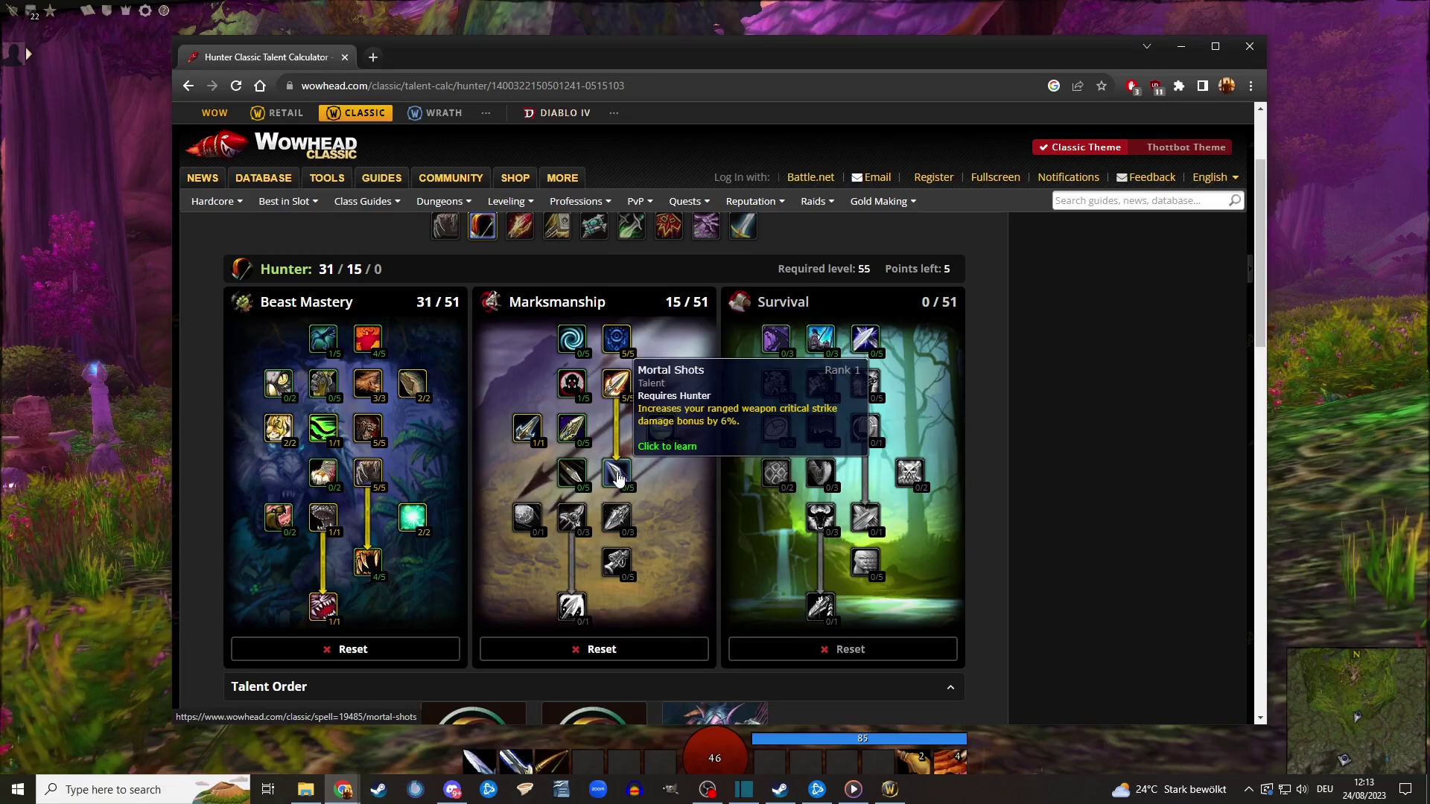
Remove the point from Improved Hunter's Mark and all three points from Hawk Eye in the Marksmanship tree
right_click(572, 384)
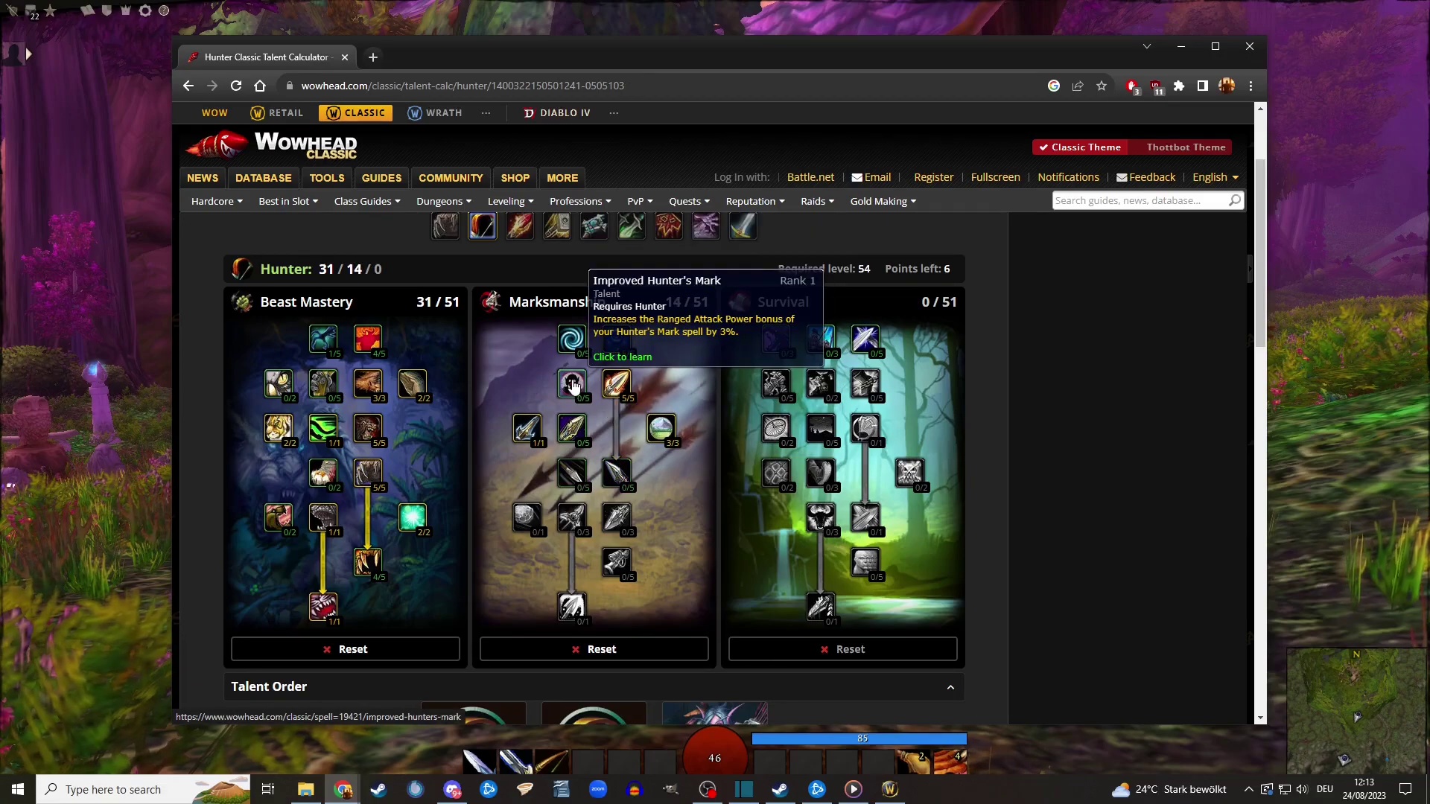
right_click(654, 430)
right_click(654, 429)
right_click(654, 430)
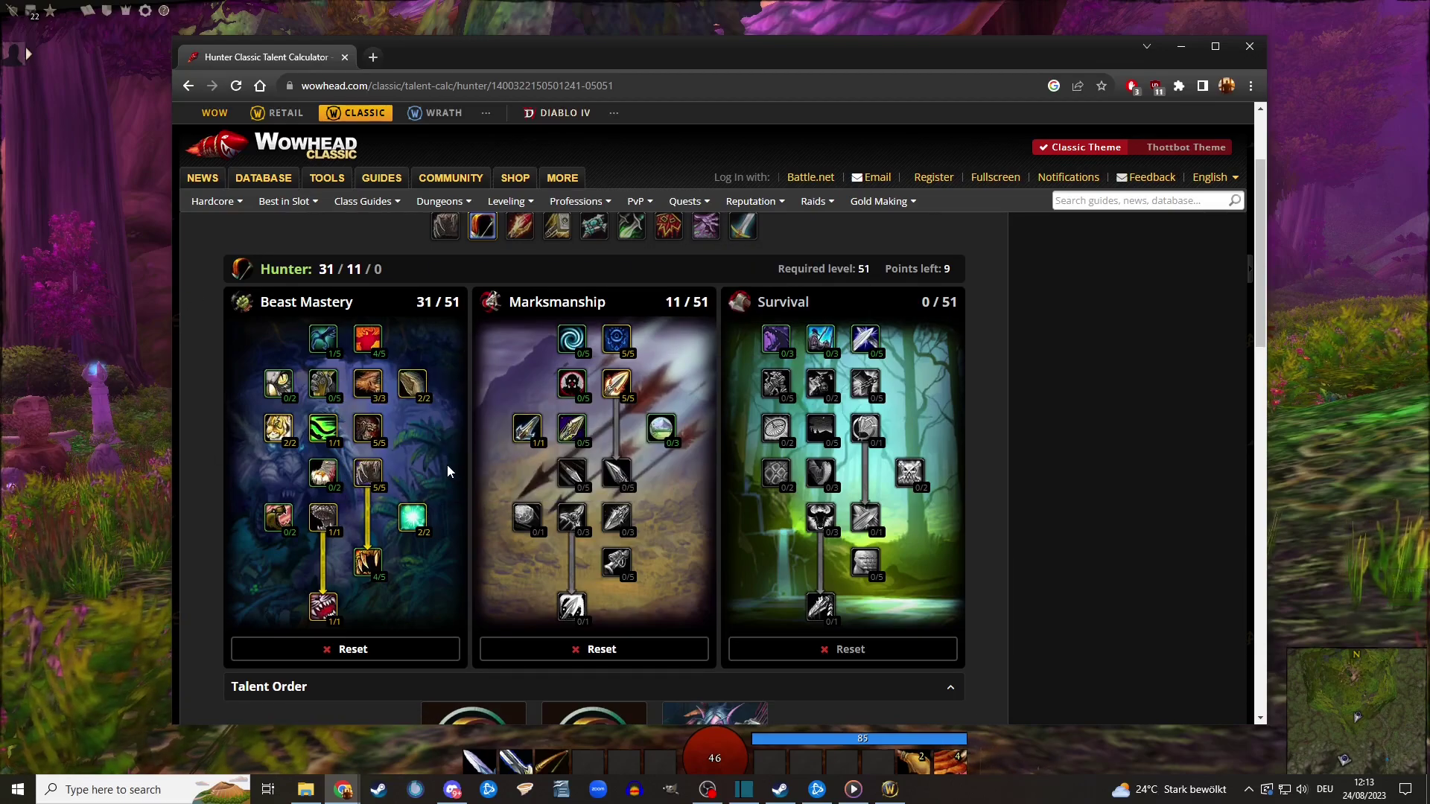
Put two points in Spirit Bond in the fifth Beast Mastery row
left_click(280, 528)
left_click(280, 527)
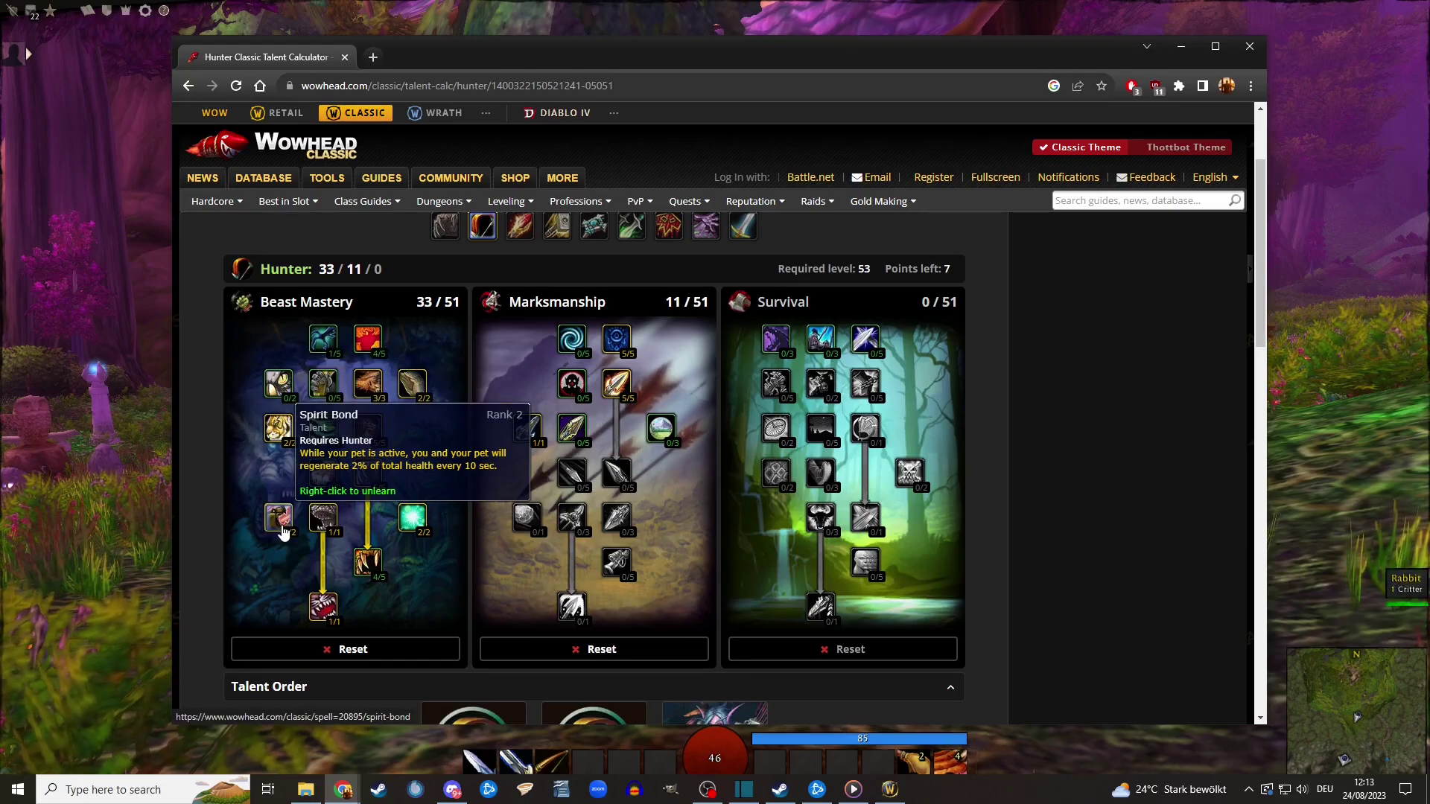
right_click(281, 531)
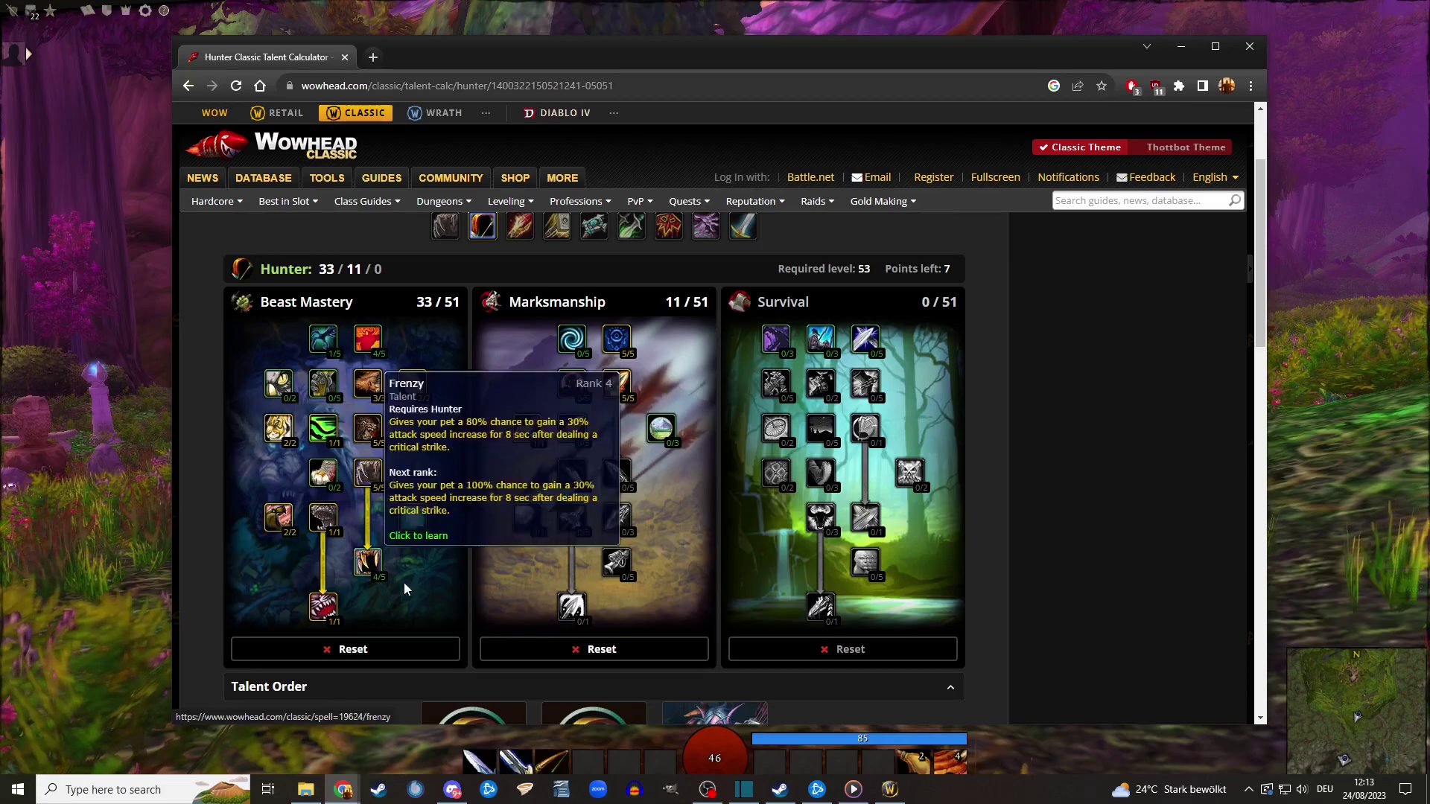
left_click(278, 532)
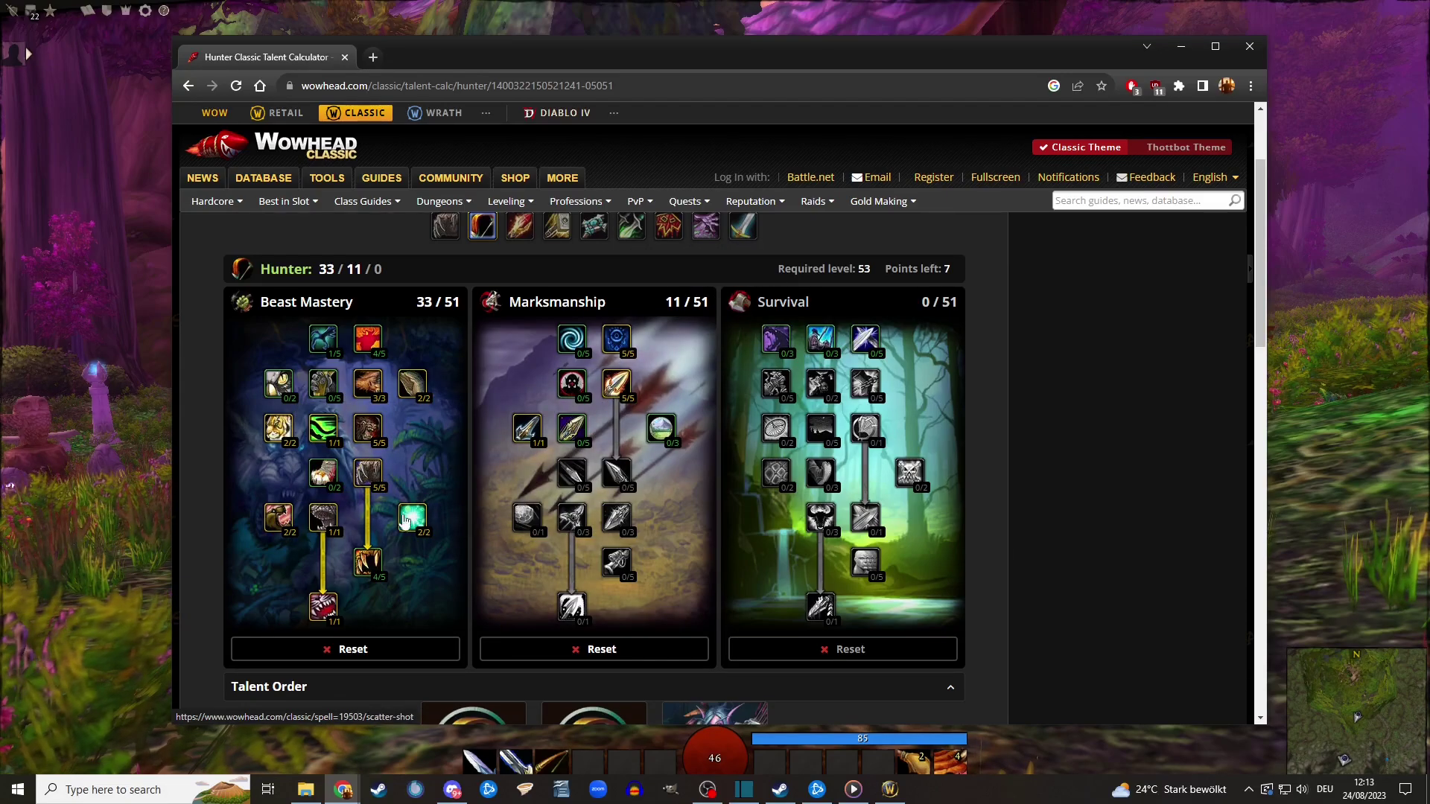
right_click(277, 531)
left_click(277, 531)
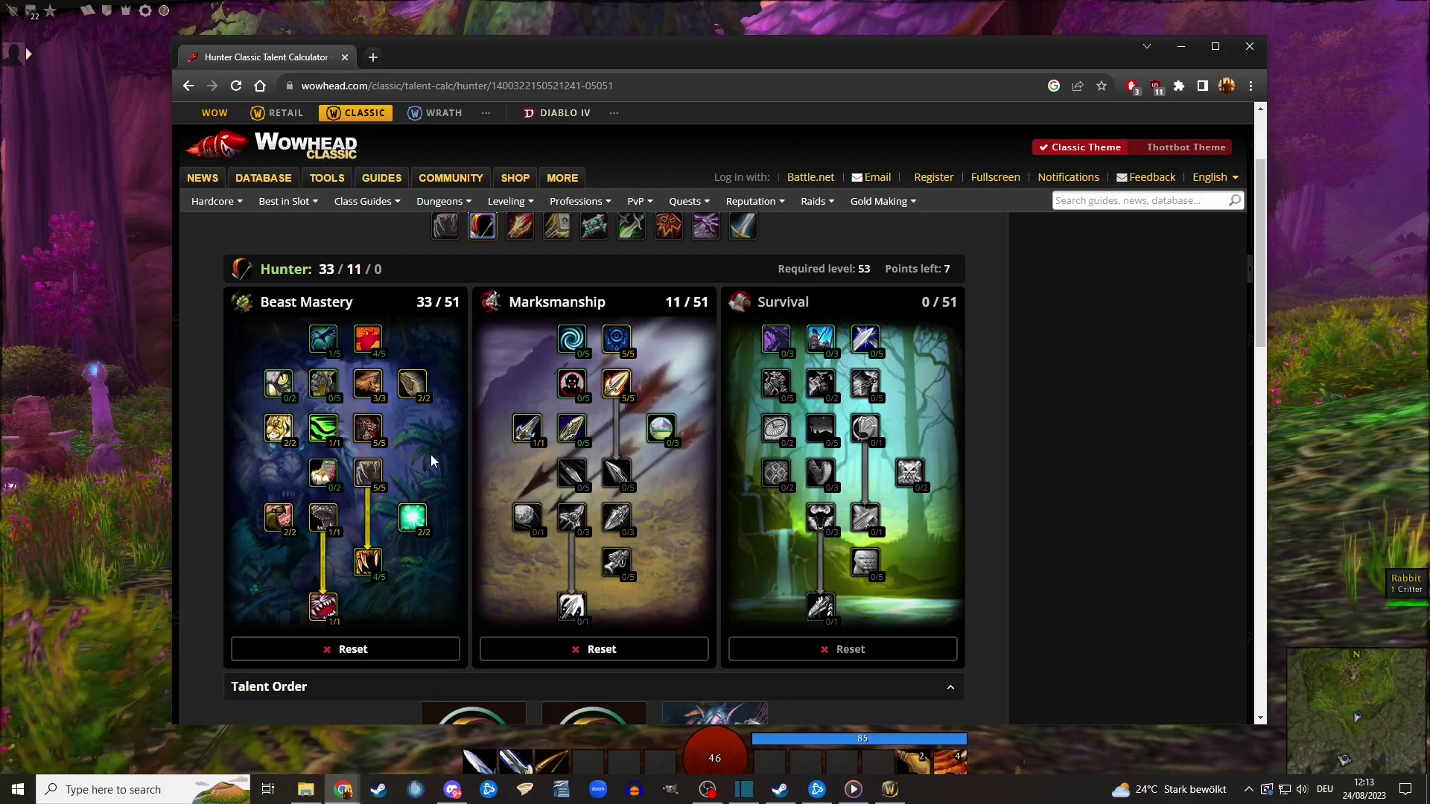
Put two points in Improved Mend Pet in the fourth Beast Mastery row
left_click(320, 477)
left_click(320, 478)
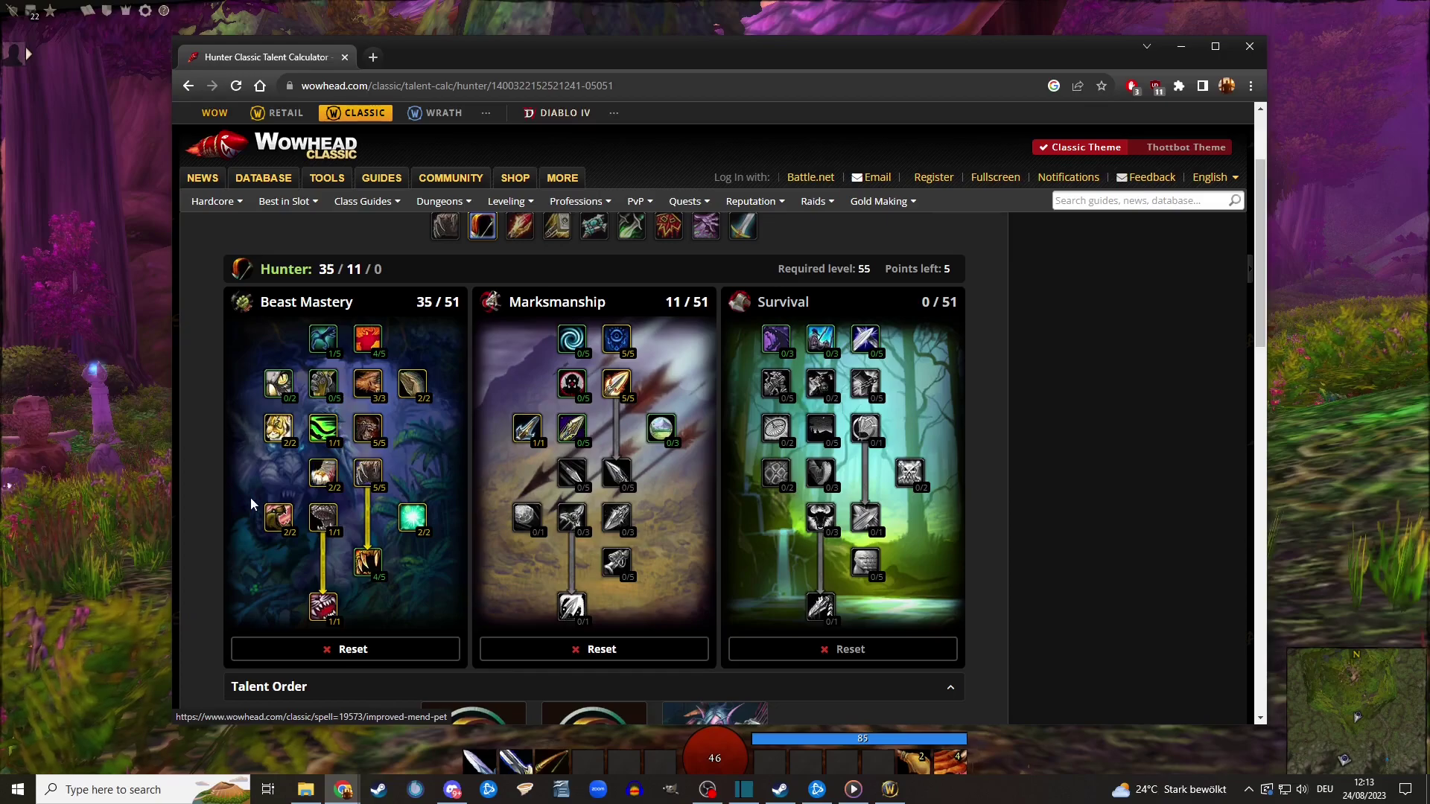
right_click(330, 482)
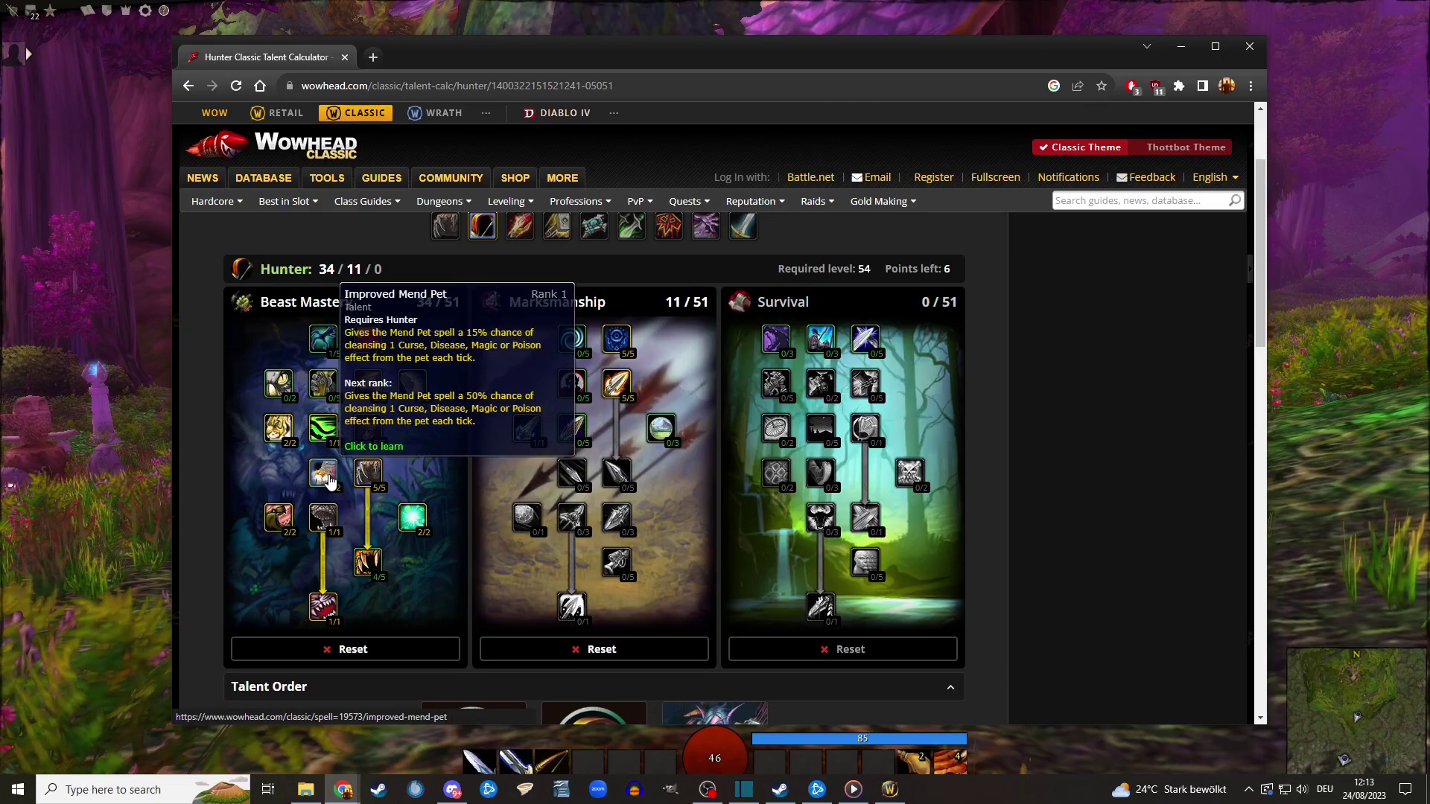
left_click(328, 479)
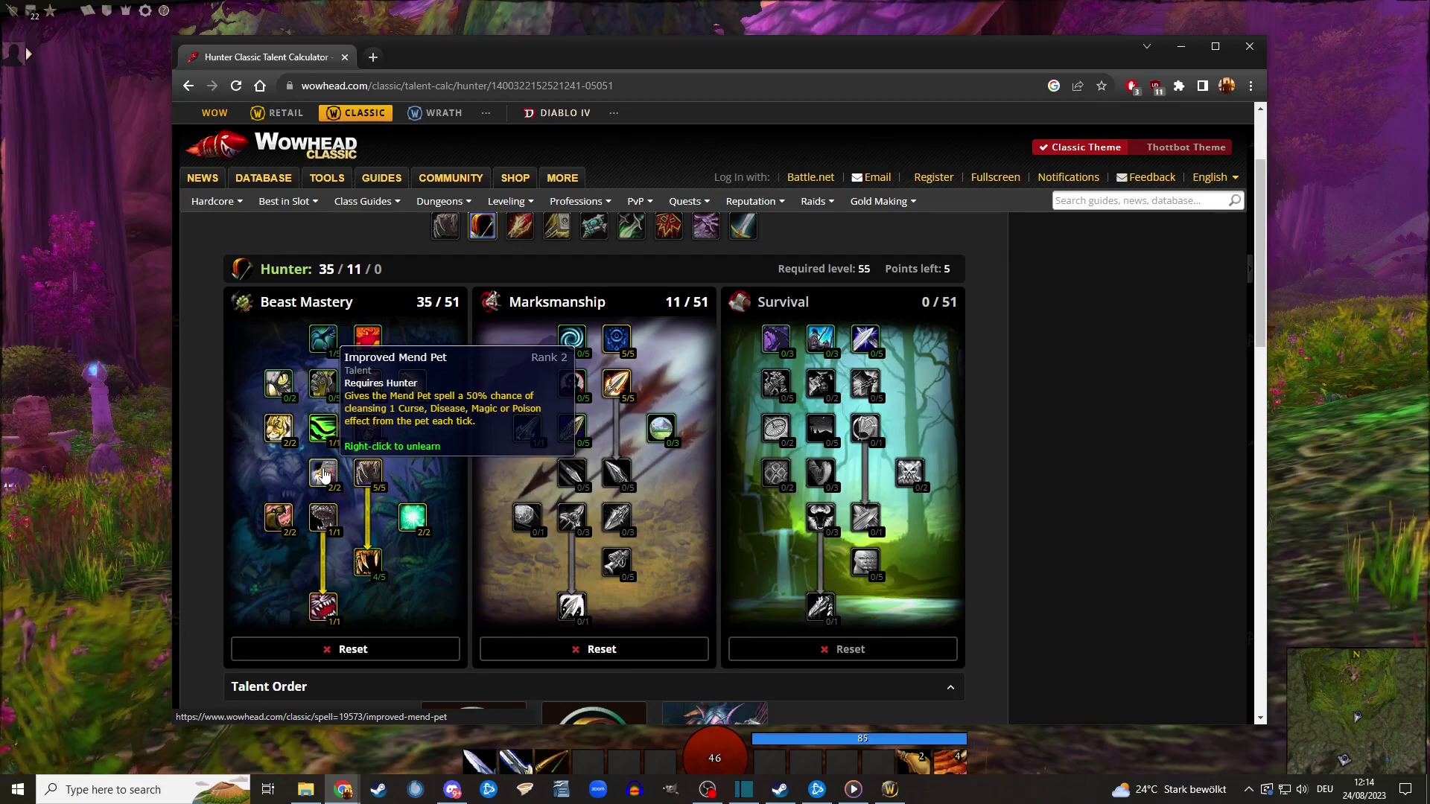
right_click(325, 474)
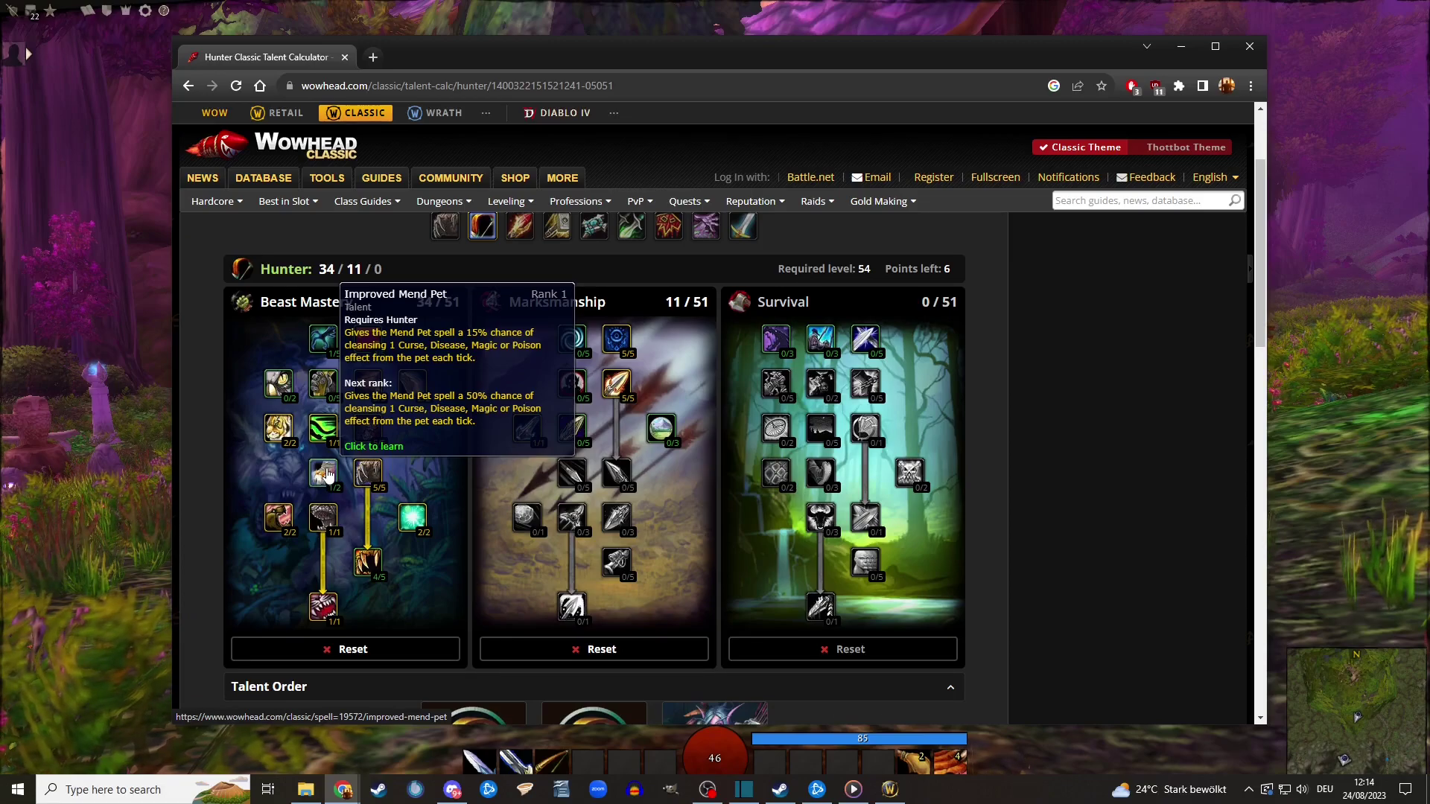
left_click(327, 476)
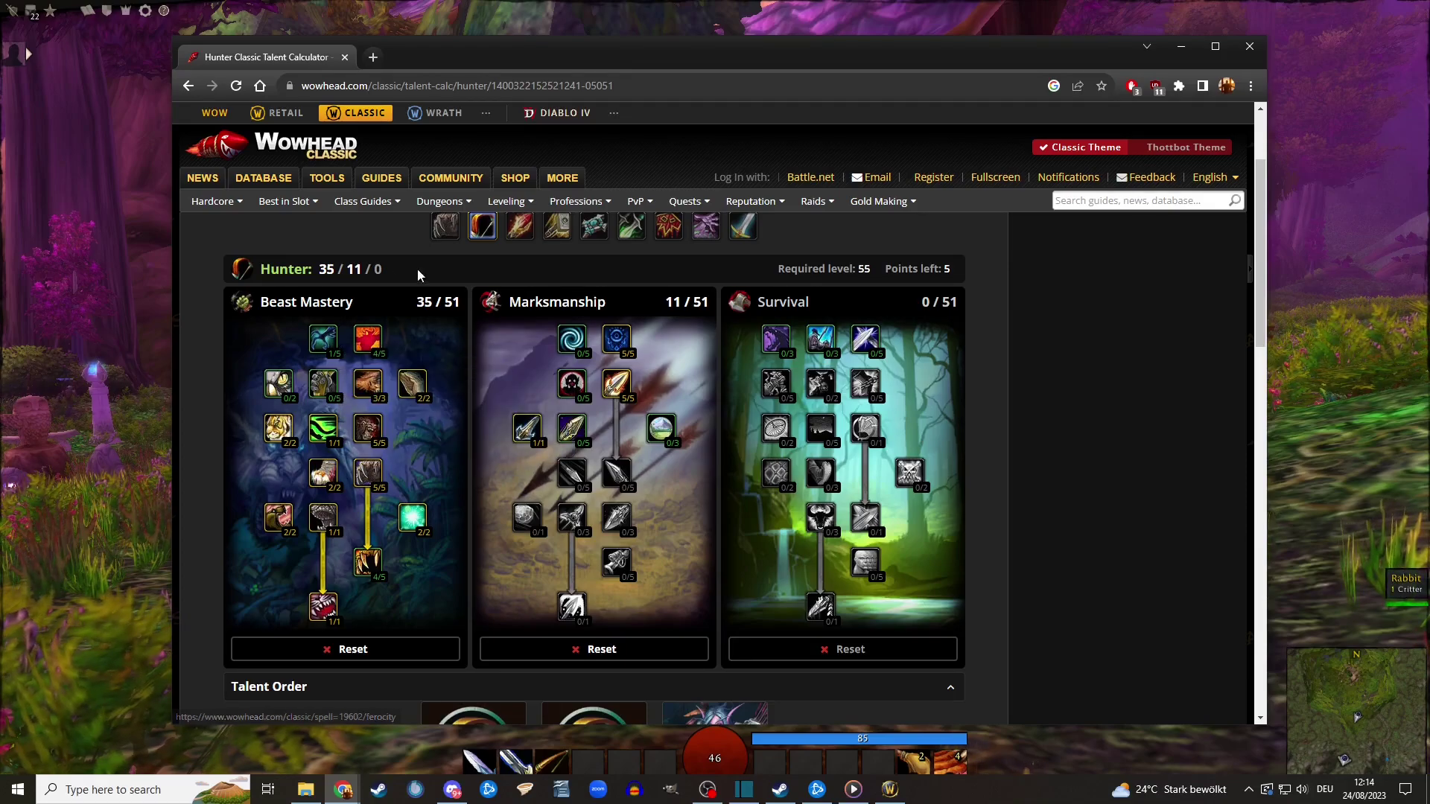
Raise Improved Aspect of the Hawk in the first Beast Mastery row to rank 5
left_click(320, 350)
left_click(320, 350)
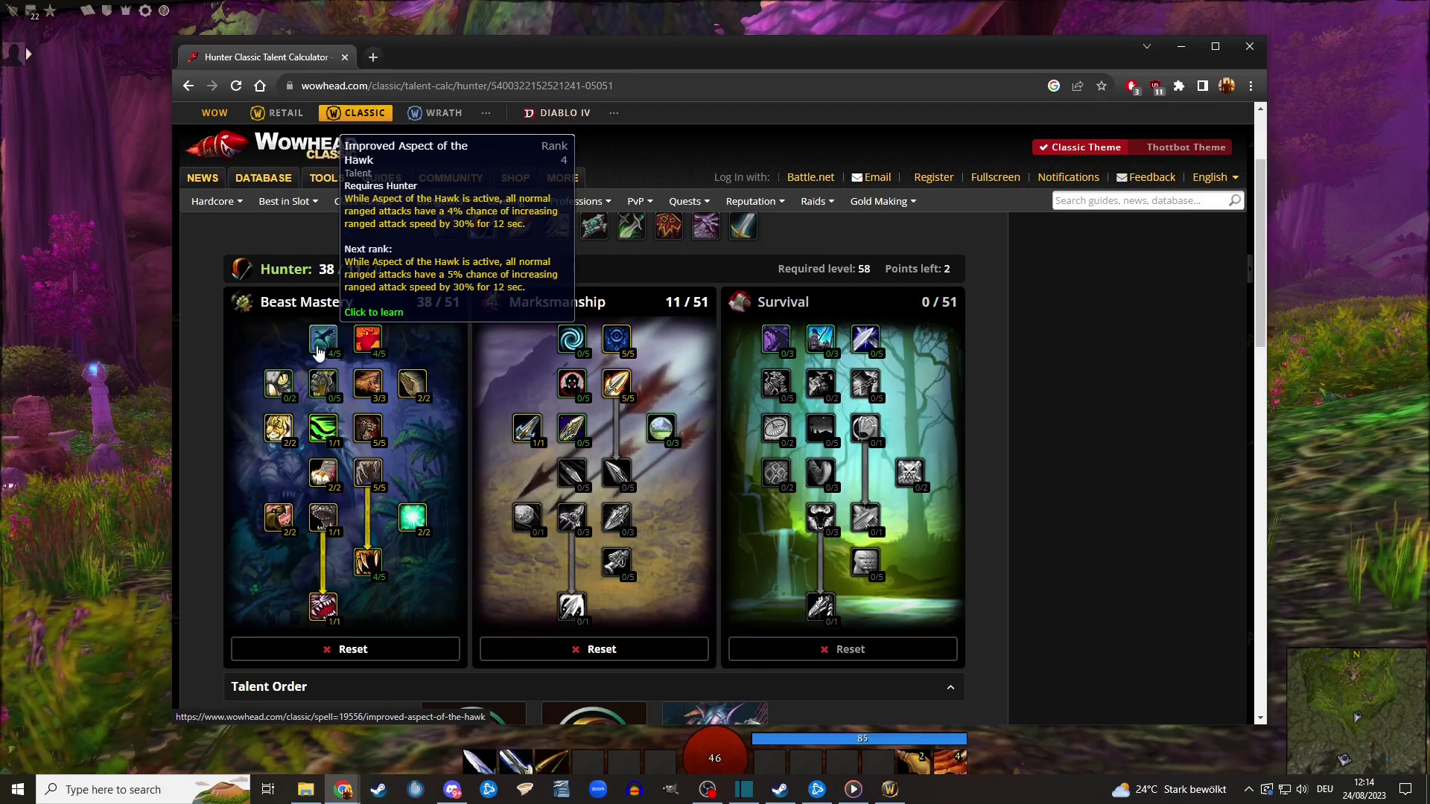
left_click(320, 350)
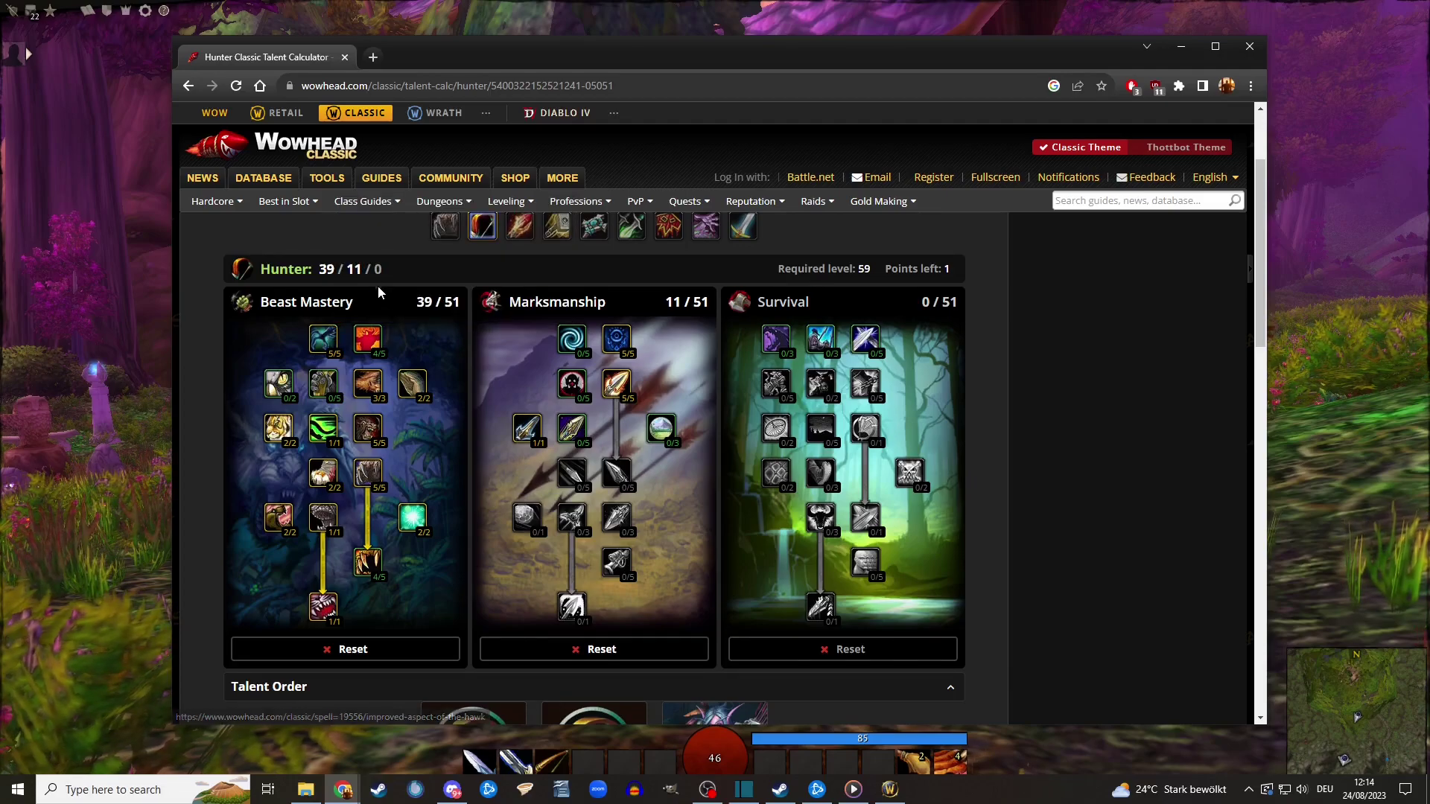
Try the last talent point in Endurance Training, and alternatively in Frenzy, removing it again each time
left_click(376, 349)
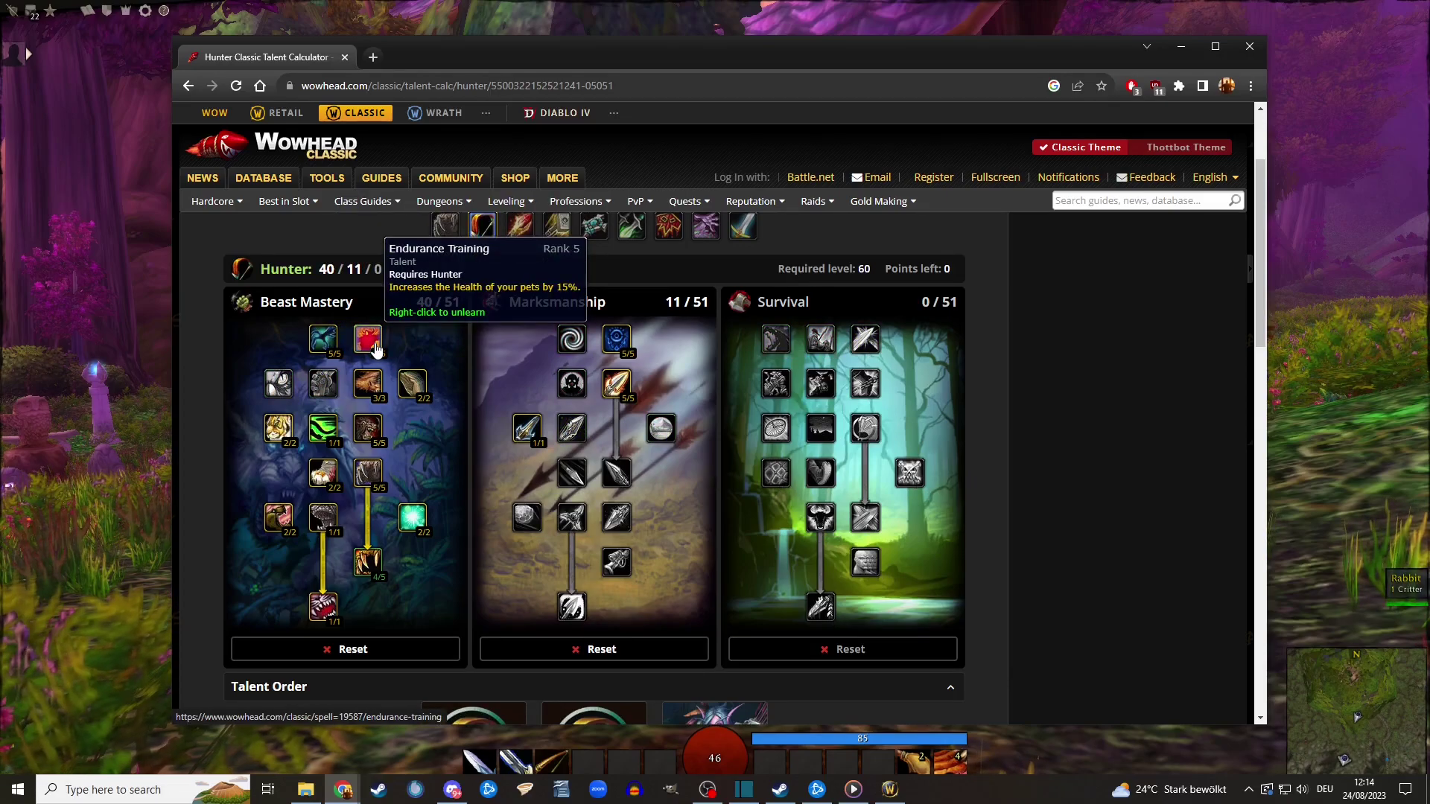
right_click(376, 349)
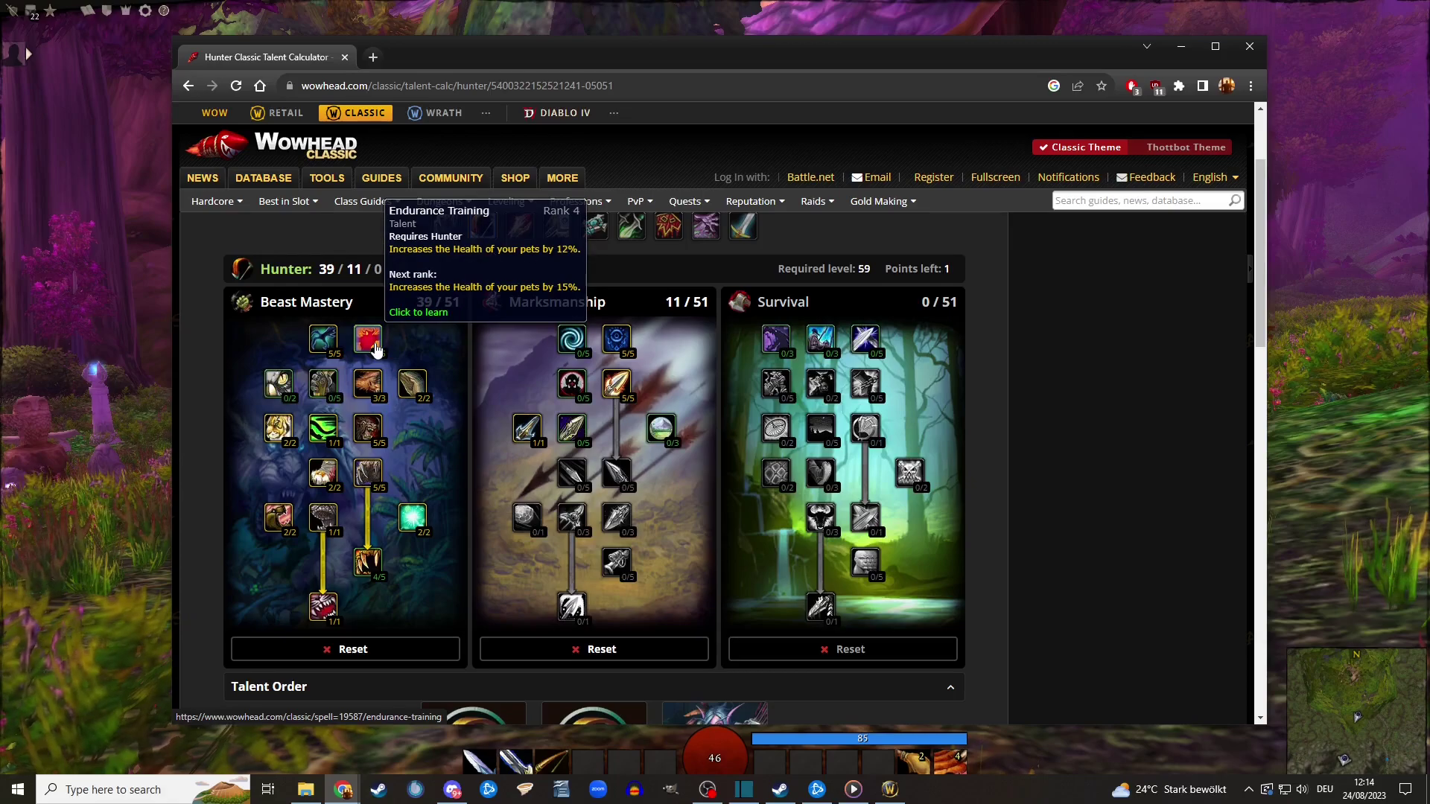
left_click(365, 570)
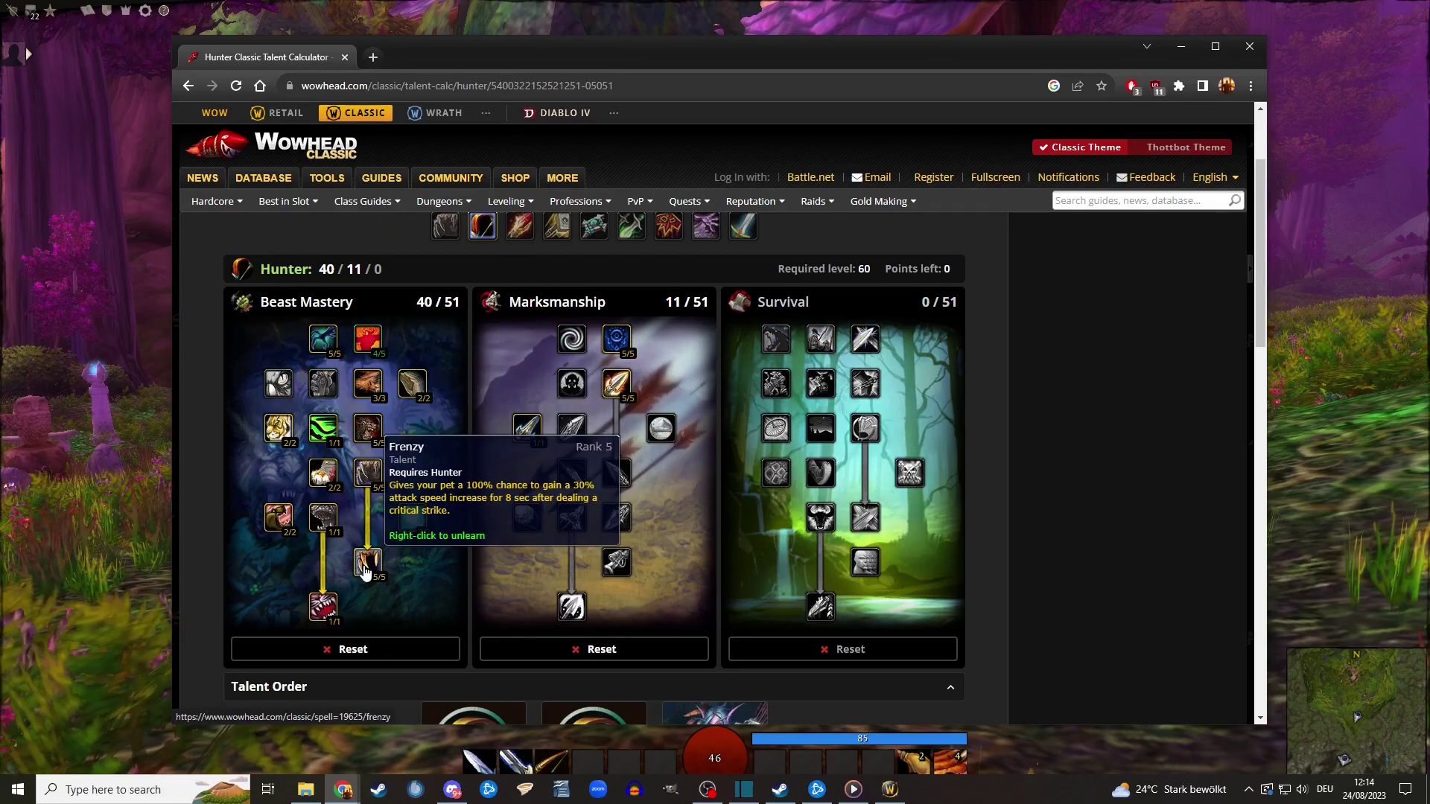
right_click(365, 570)
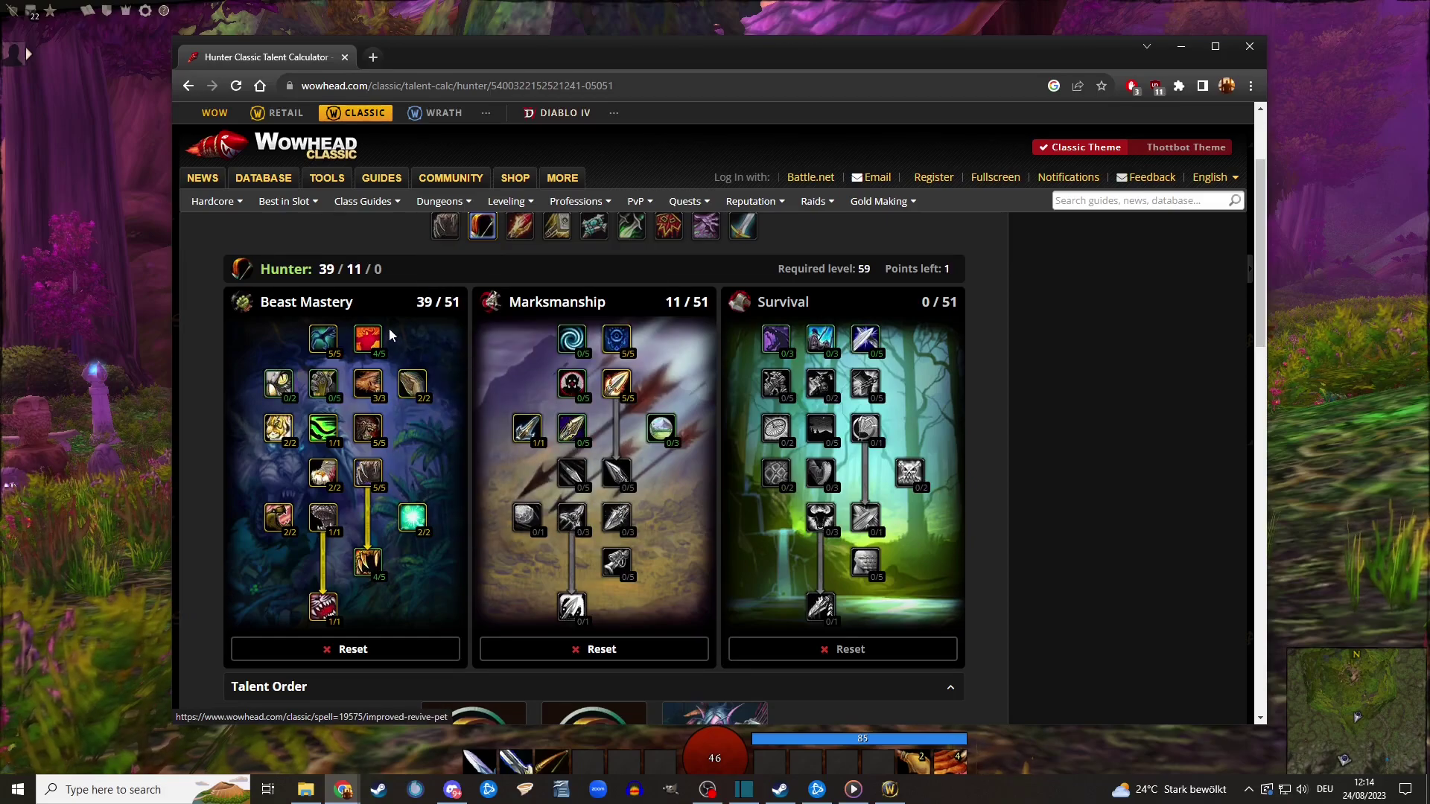
Spend the last talent point on Endurance Training in the first Beast Mastery row, raising it to rank 5
left_click(373, 344)
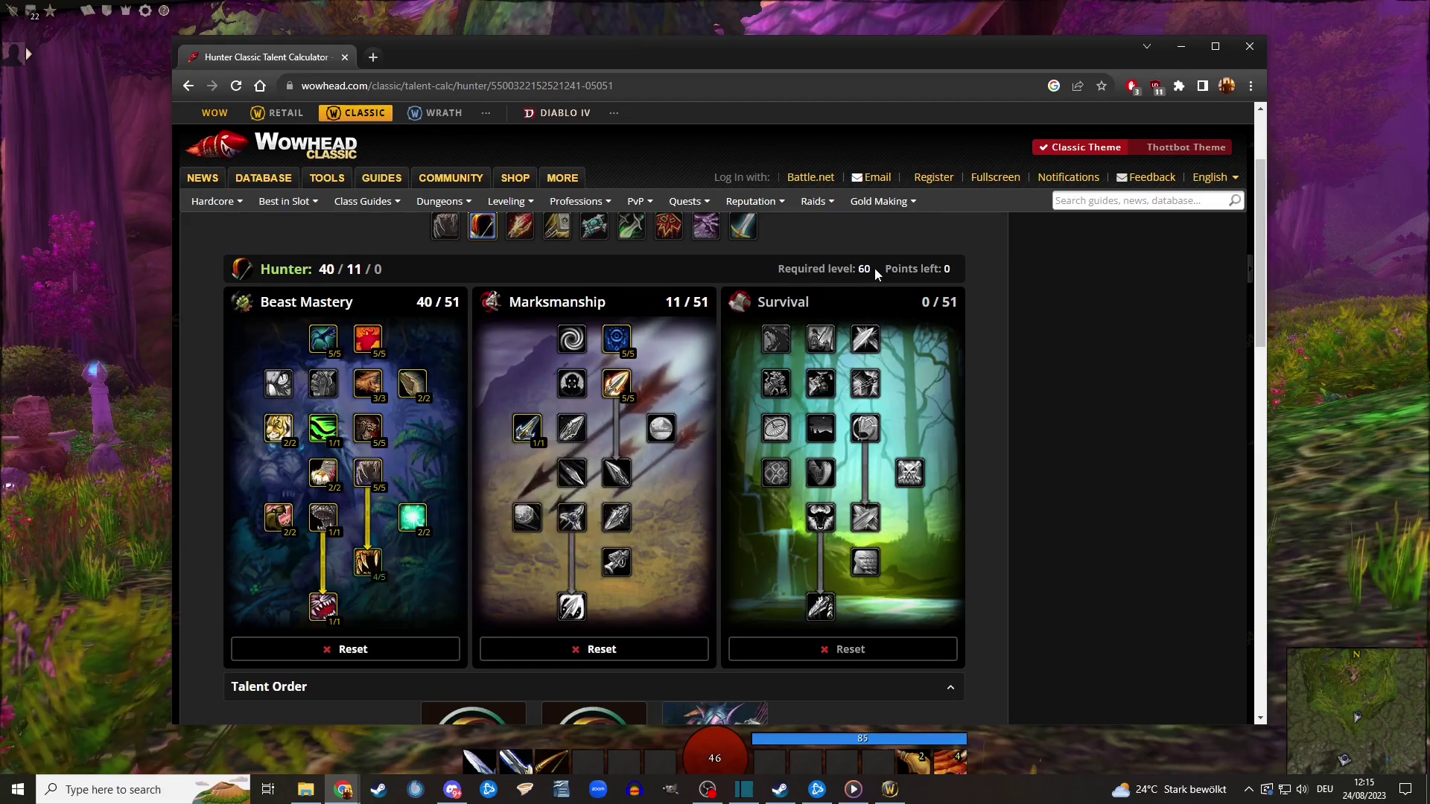
left_click(500, 556)
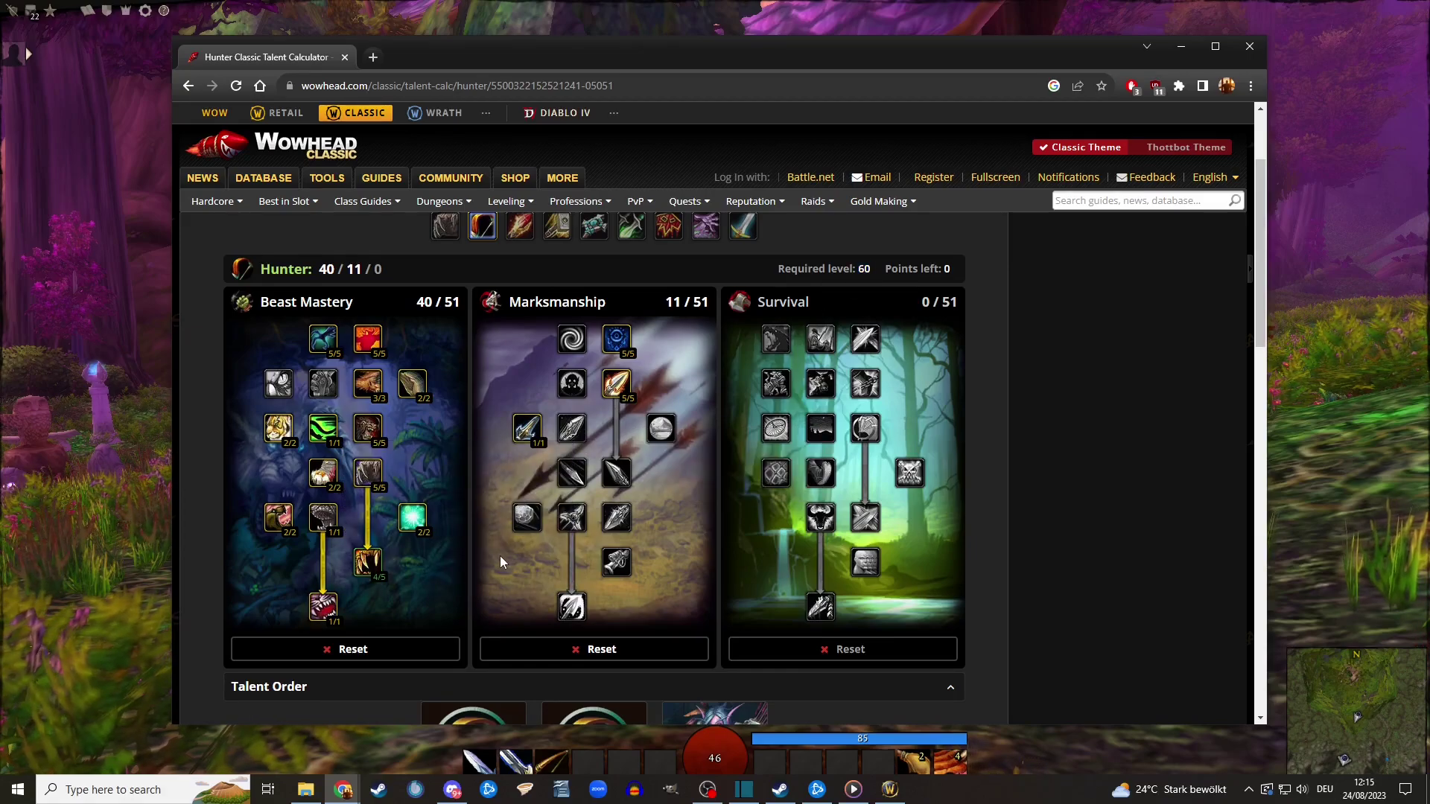